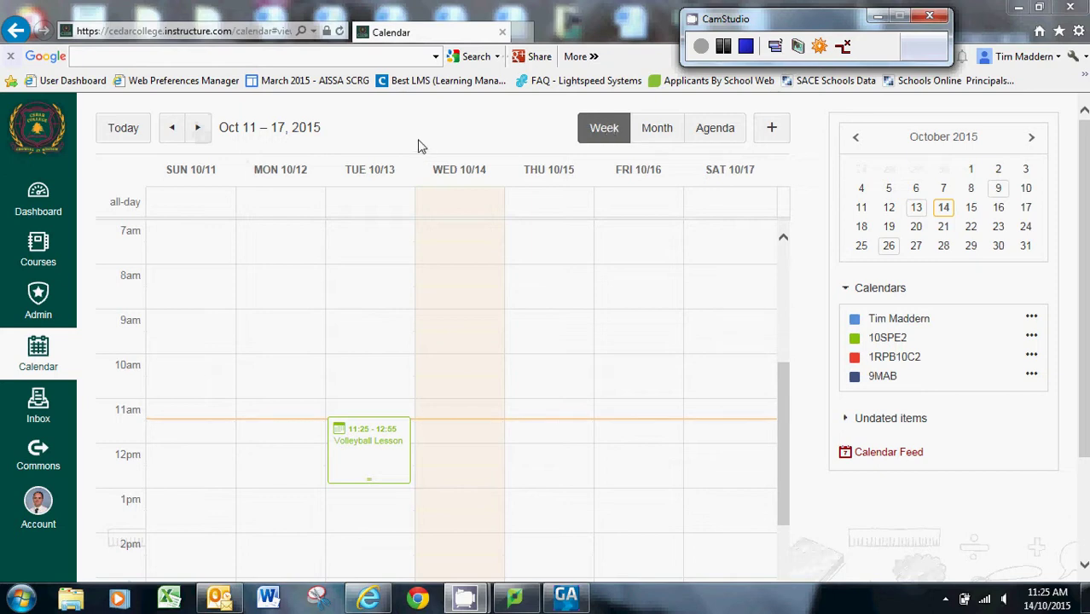
Look through the calendar in its week, month and agenda views, ending back in the week view
click(200, 128)
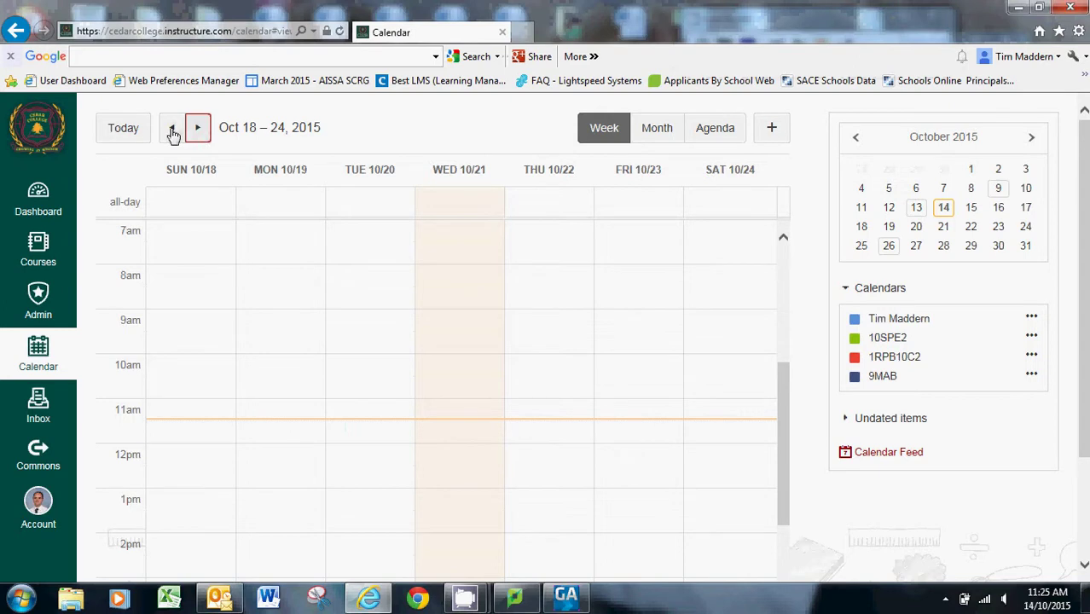
click(172, 129)
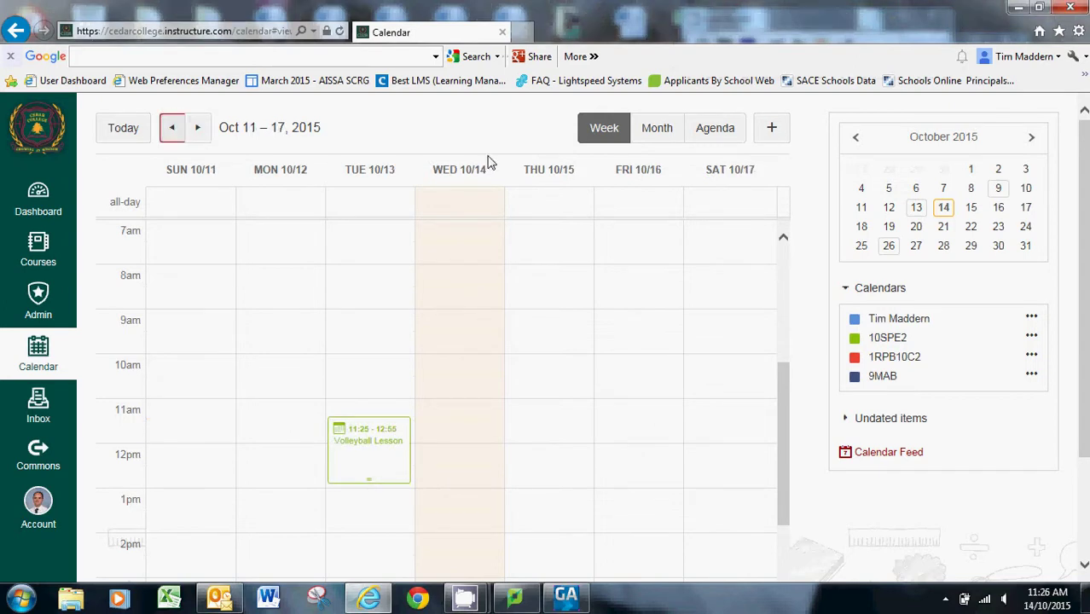
click(657, 130)
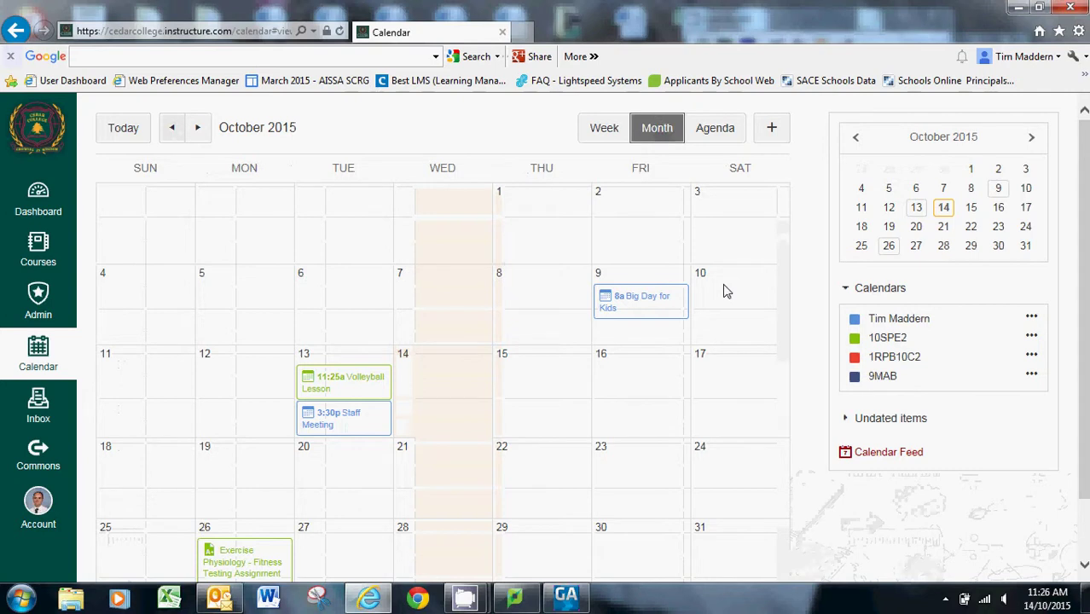
click(714, 129)
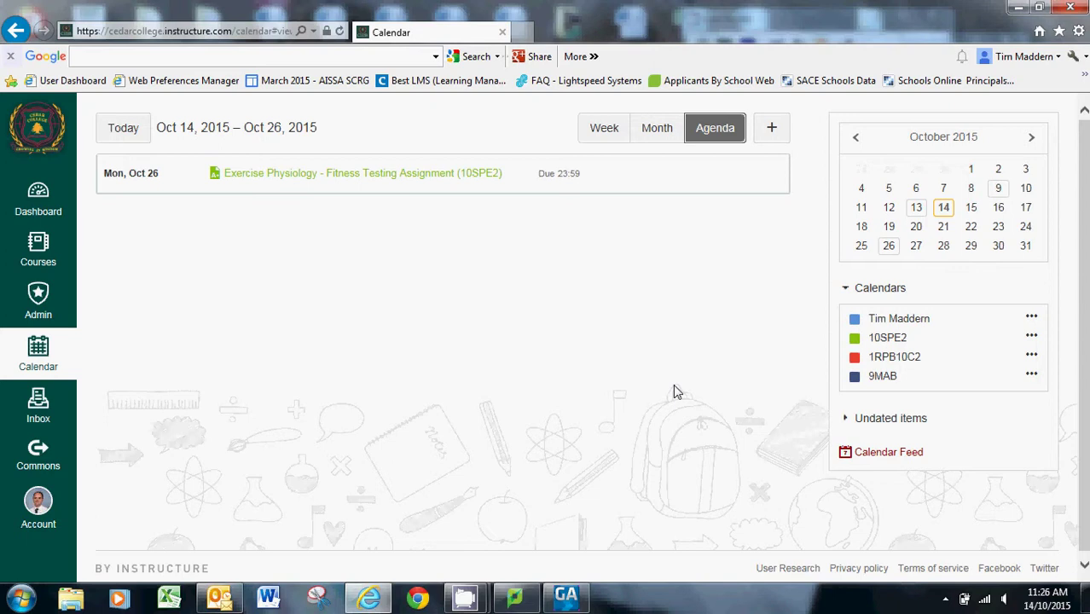
click(602, 130)
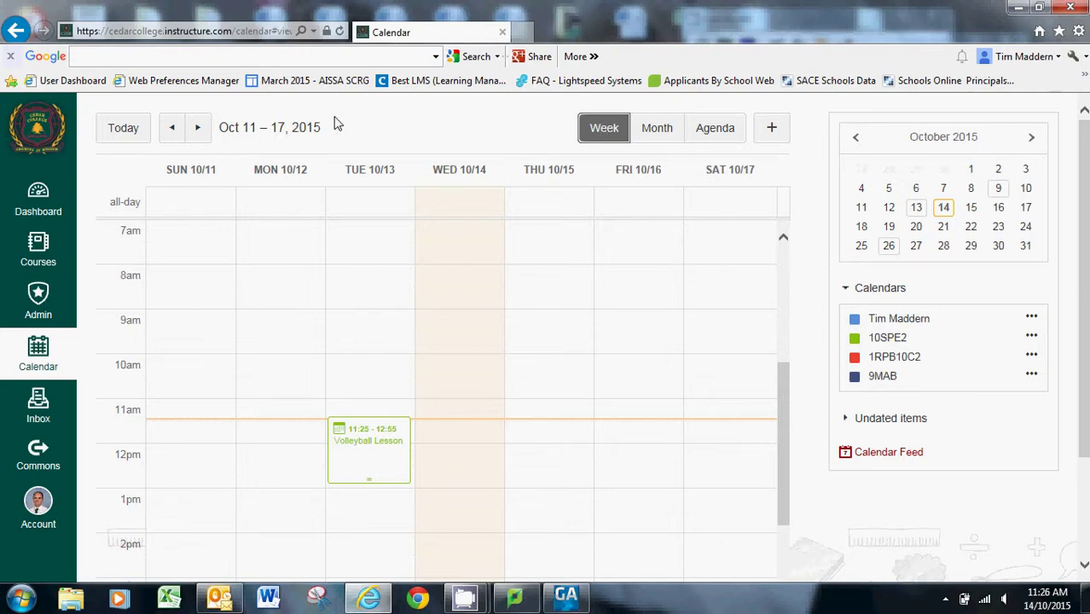
Start a new event on Friday, Oct 30, 2015 at 9:00 and title it "Year 10 Spec PE Test"
click(203, 134)
click(203, 133)
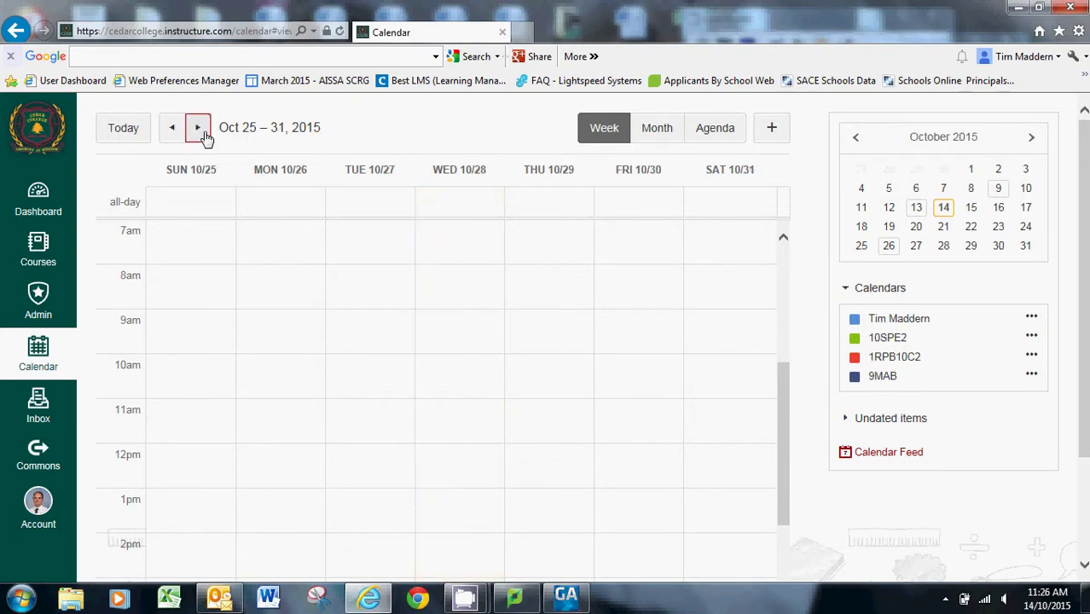
click(616, 321)
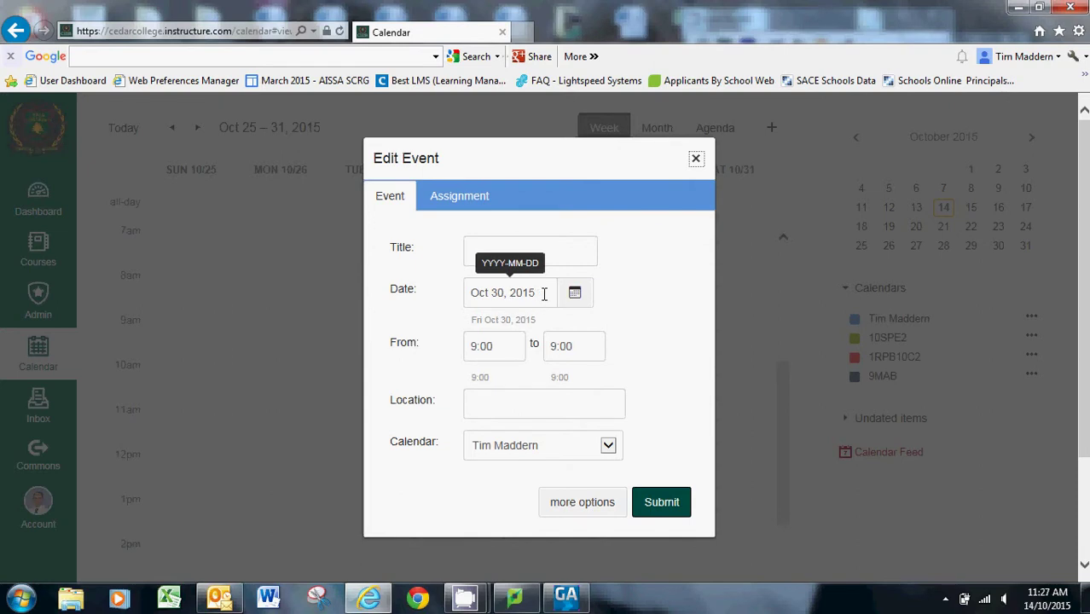
click(540, 248)
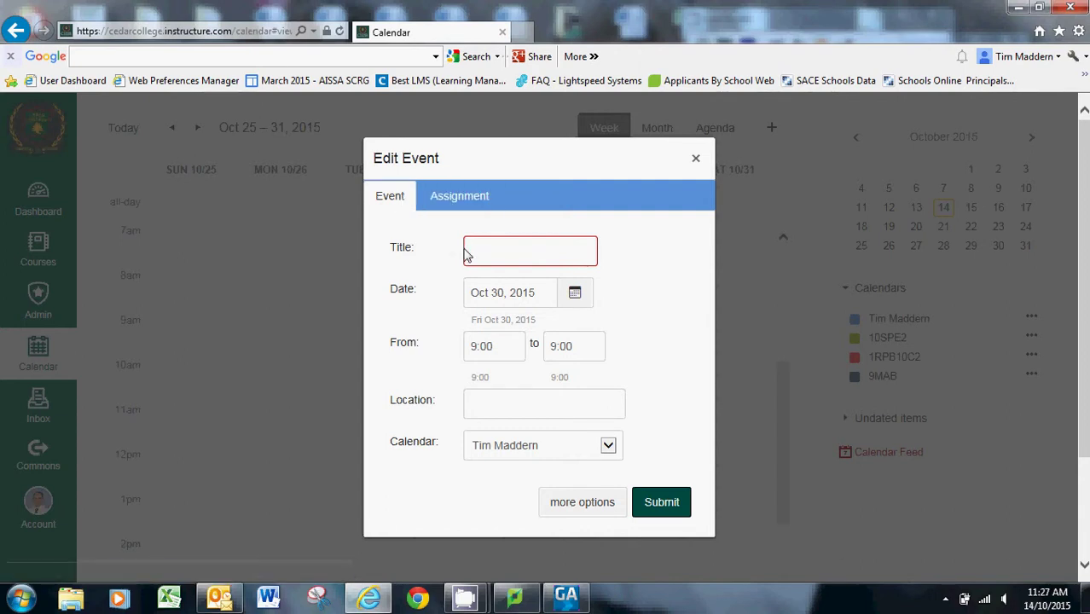
text(Year 10 Spec P)
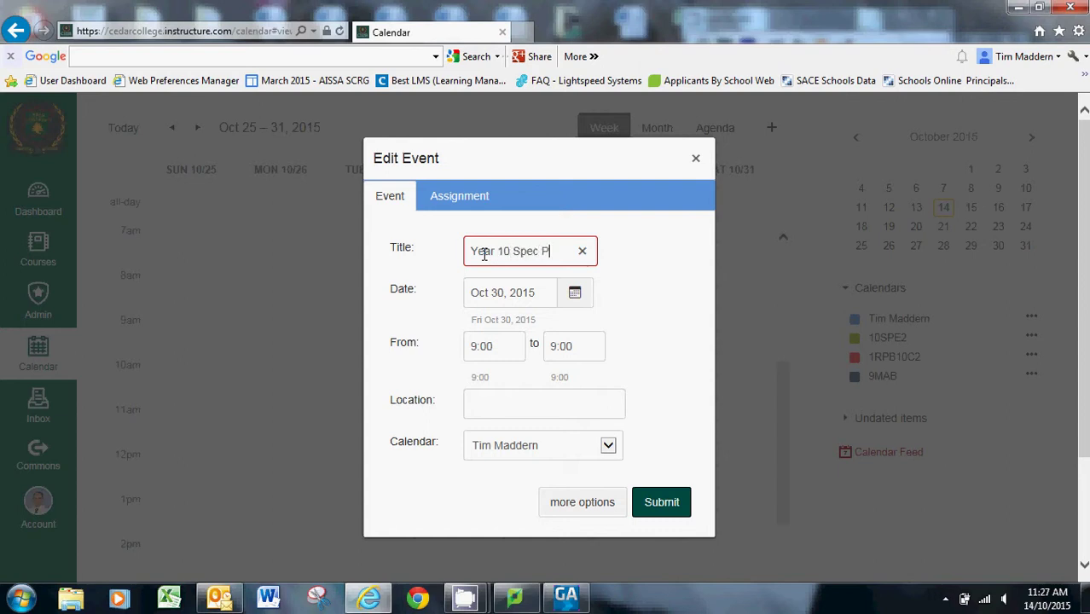
text(E Test)
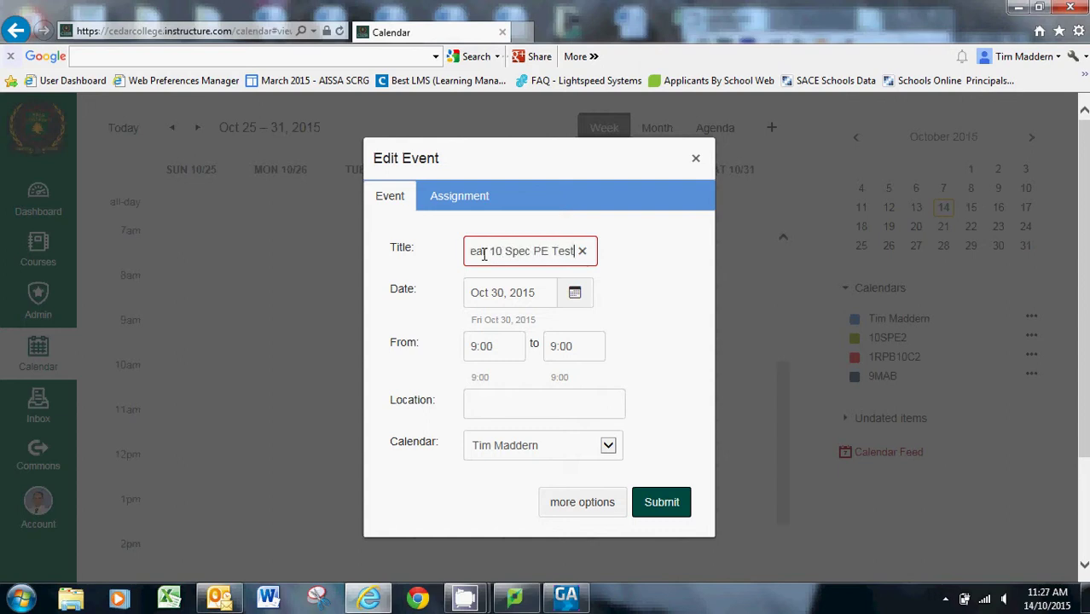
Set the event's time to run from 8:50am to 10:15am
click(477, 348)
key(BackSpace)
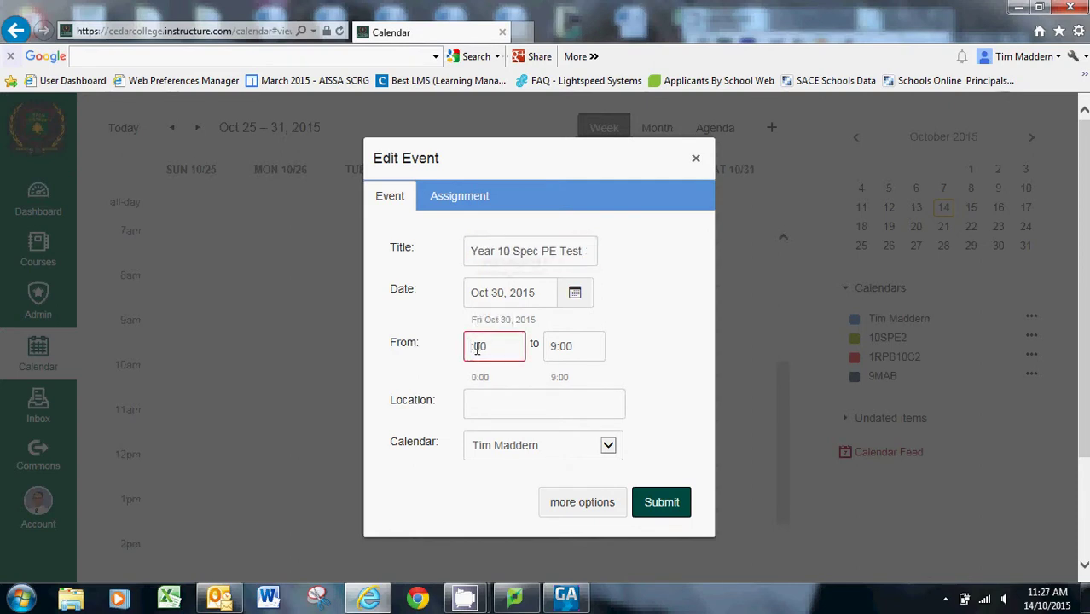
text(8)
click(487, 348)
key(BackSpace)
text(50am)
click(556, 347)
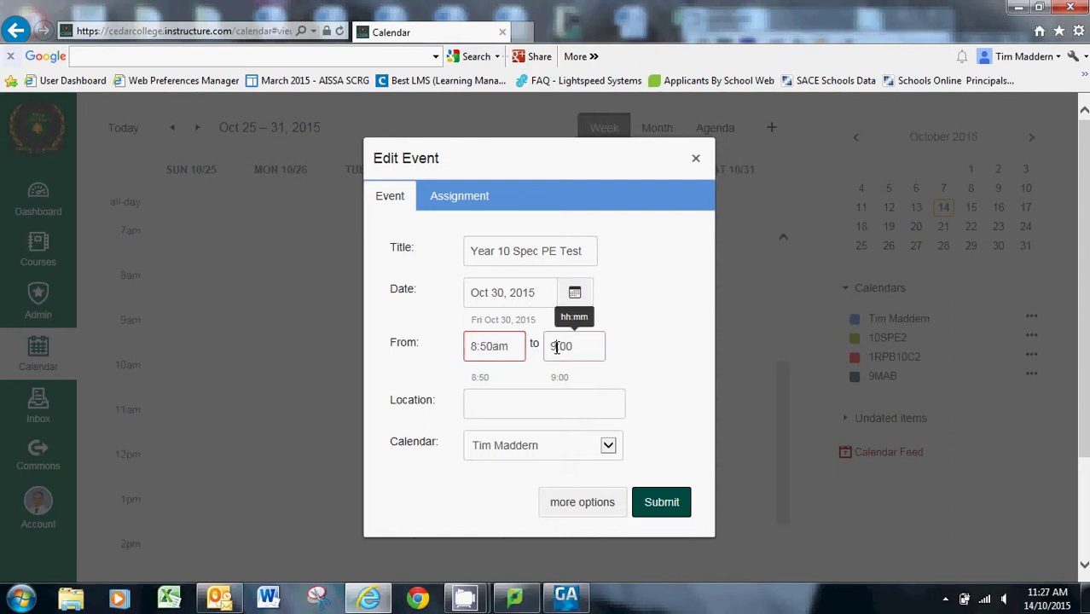
key(BackSpace)
text(10)
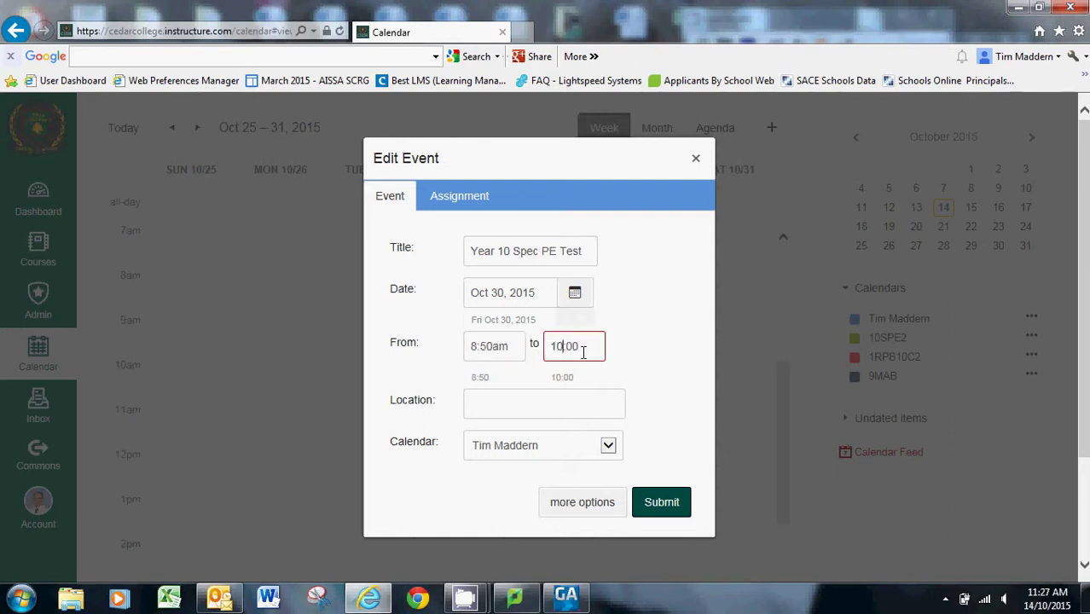
key(Delete)
key(Delete)
text(15am)
Give the event the location G04 and save it to the 10SPE2 calendar
click(514, 402)
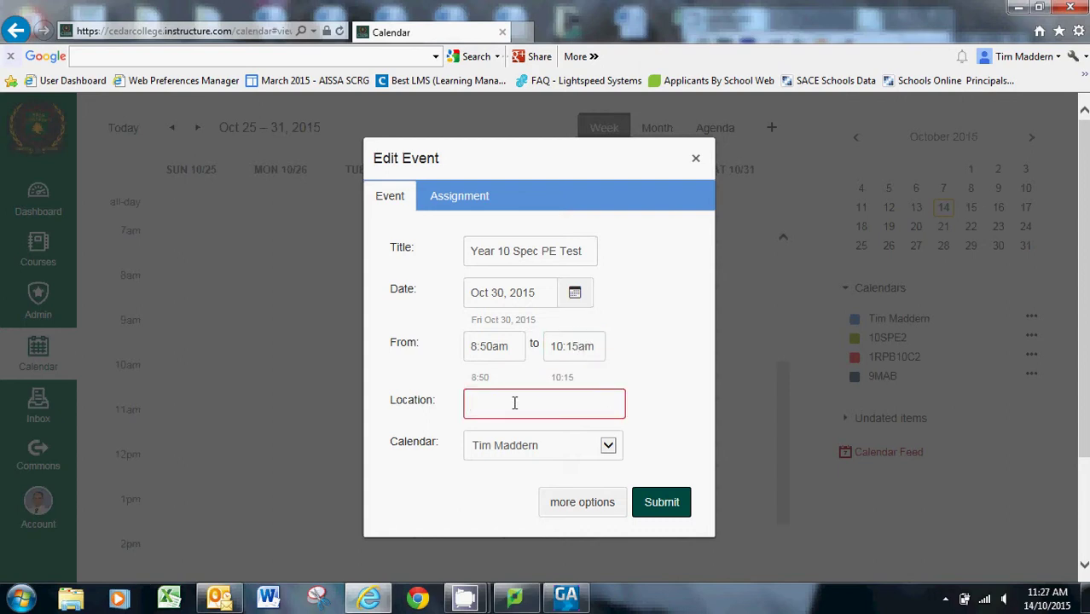
text(G04)
click(608, 446)
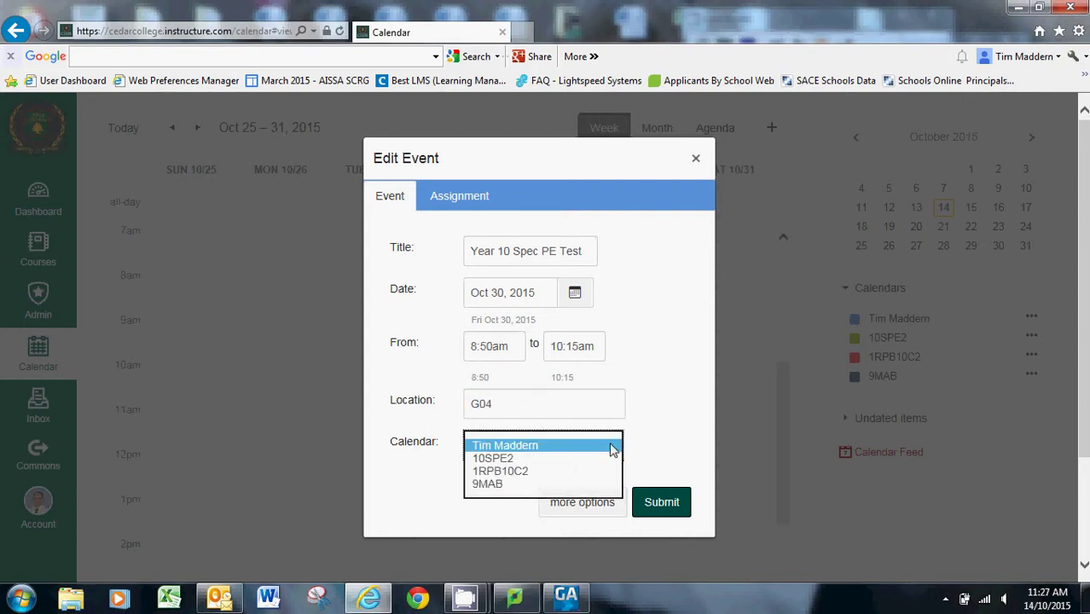
click(518, 462)
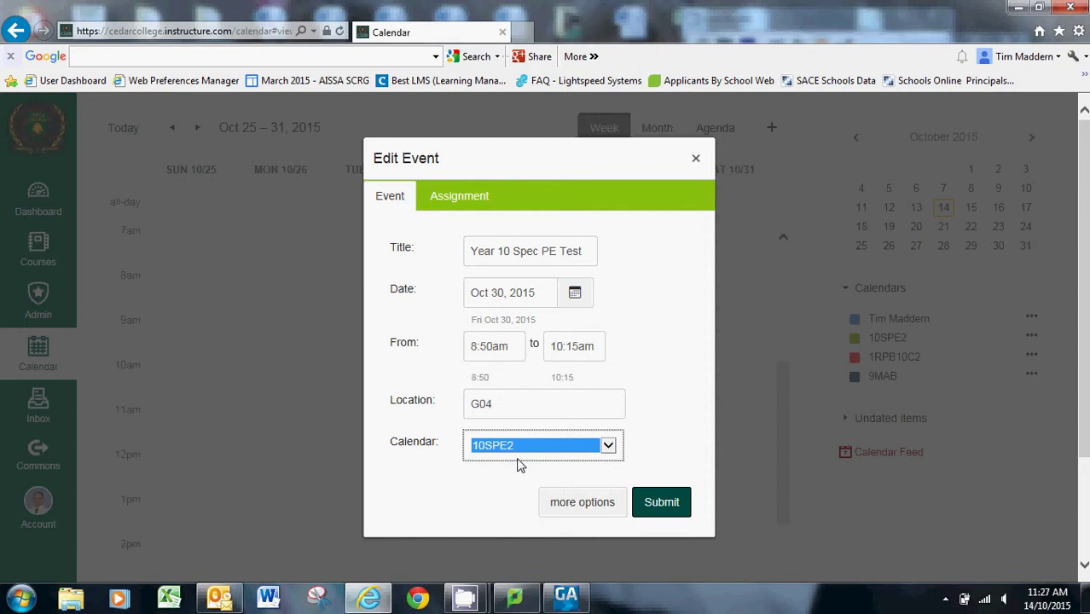
click(656, 502)
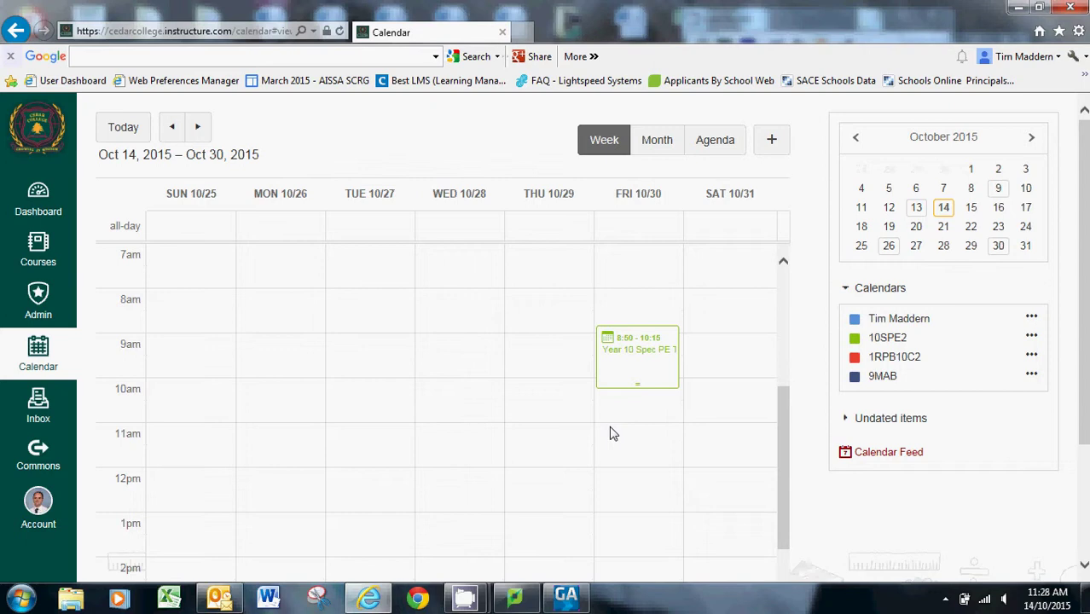
Start a new assignment due Tuesday, Oct 27, 2015 at 9:00 and title it "Issues Analysis"
click(359, 350)
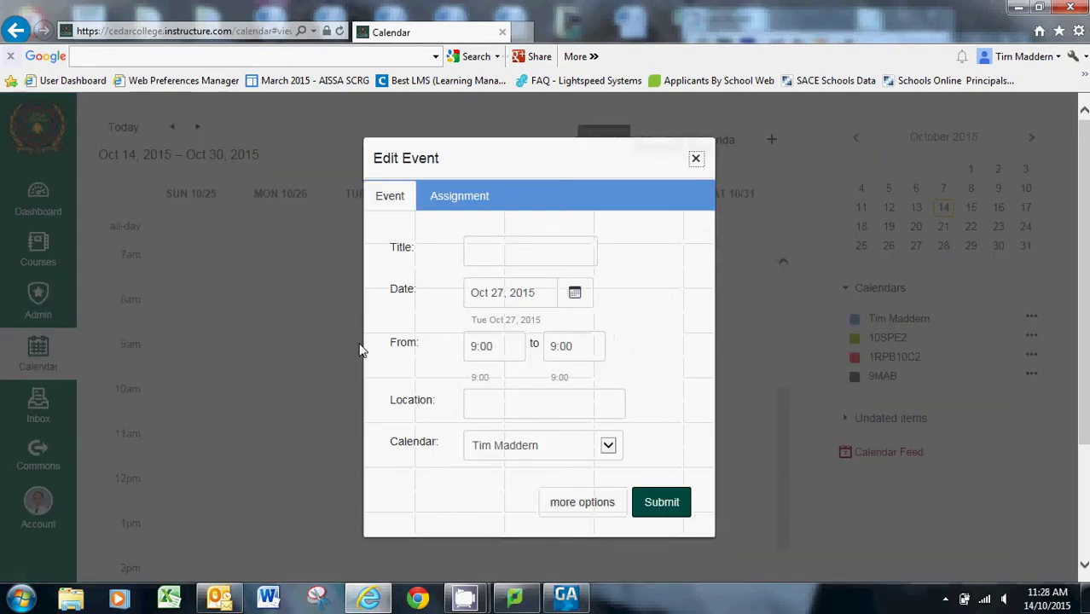
click(462, 203)
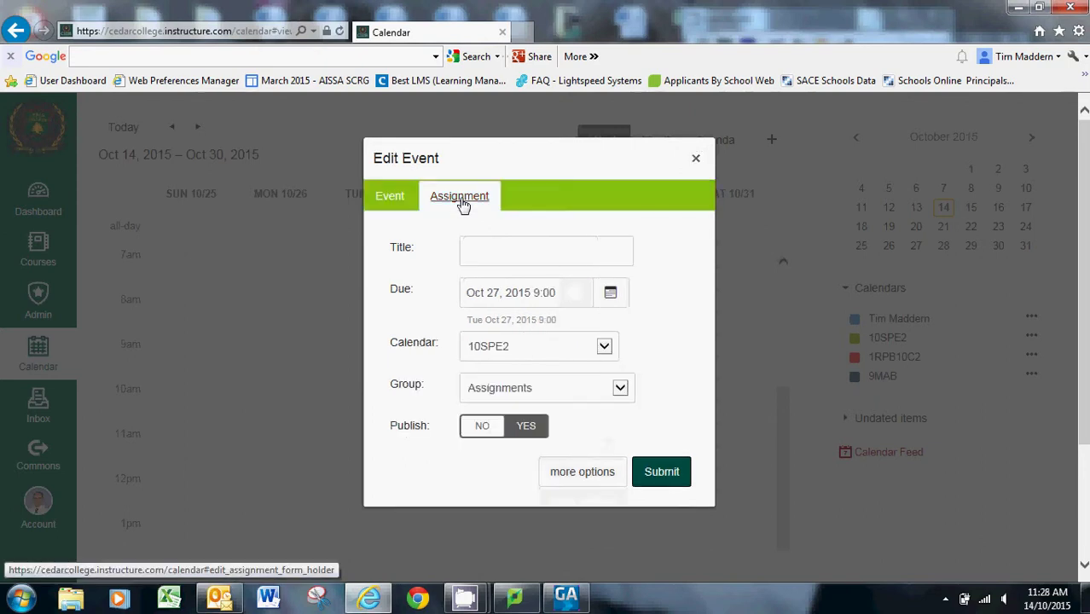
click(469, 249)
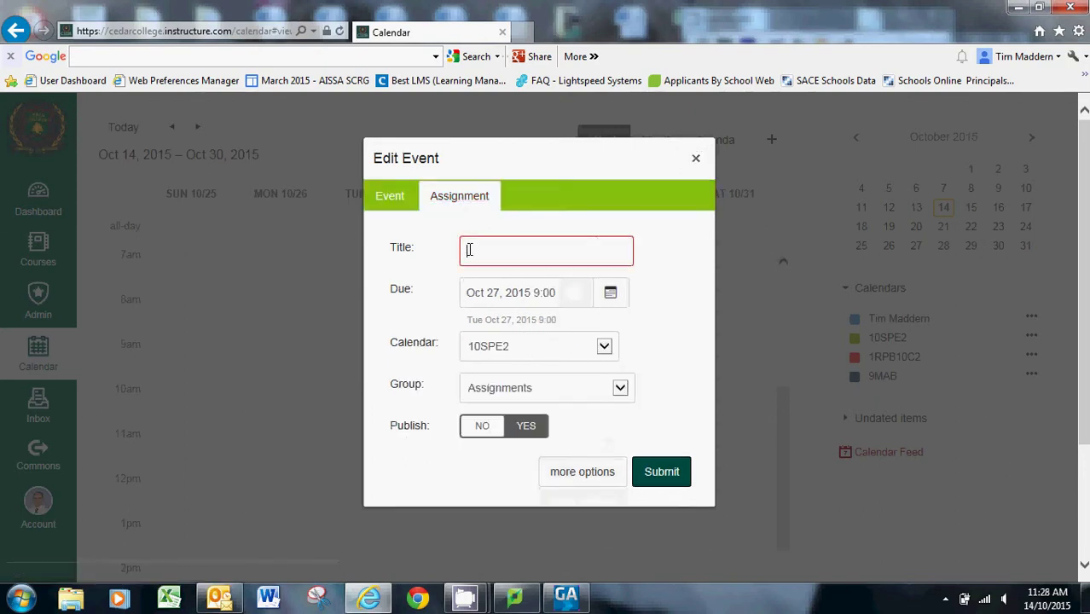
text(Ess)
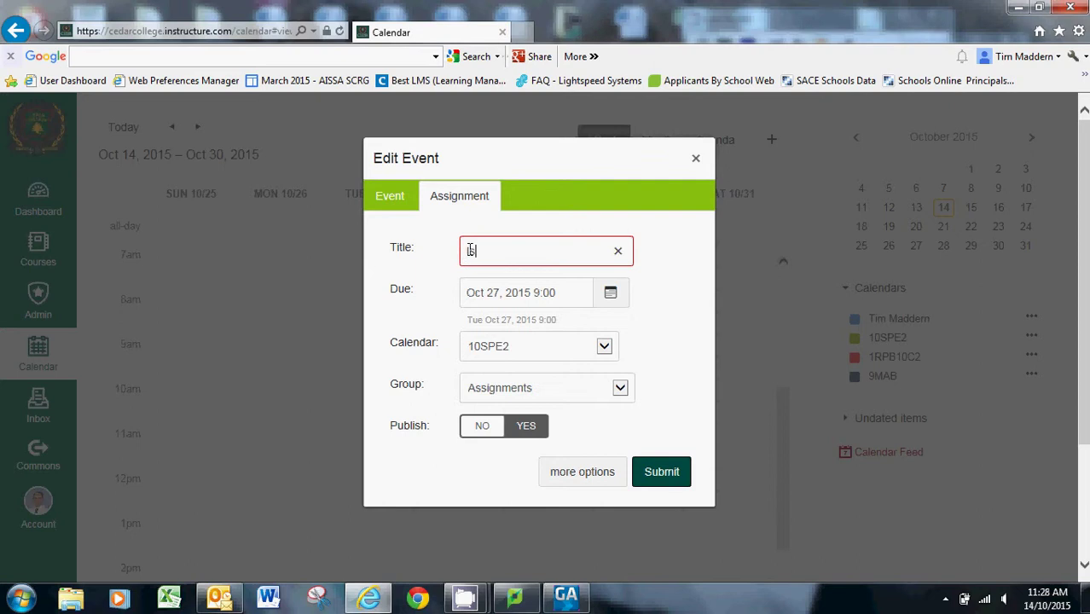
text(ues Analys)
text(is)
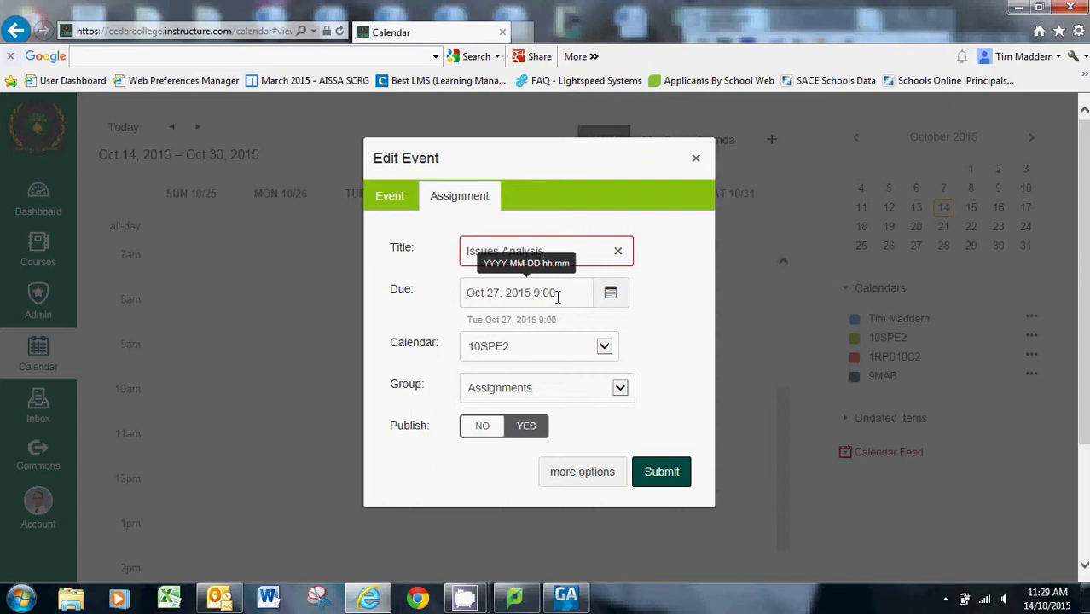
Choose the 10SPE2 calendar and Assignments group for the assignment, and open its full set of editing options
click(604, 347)
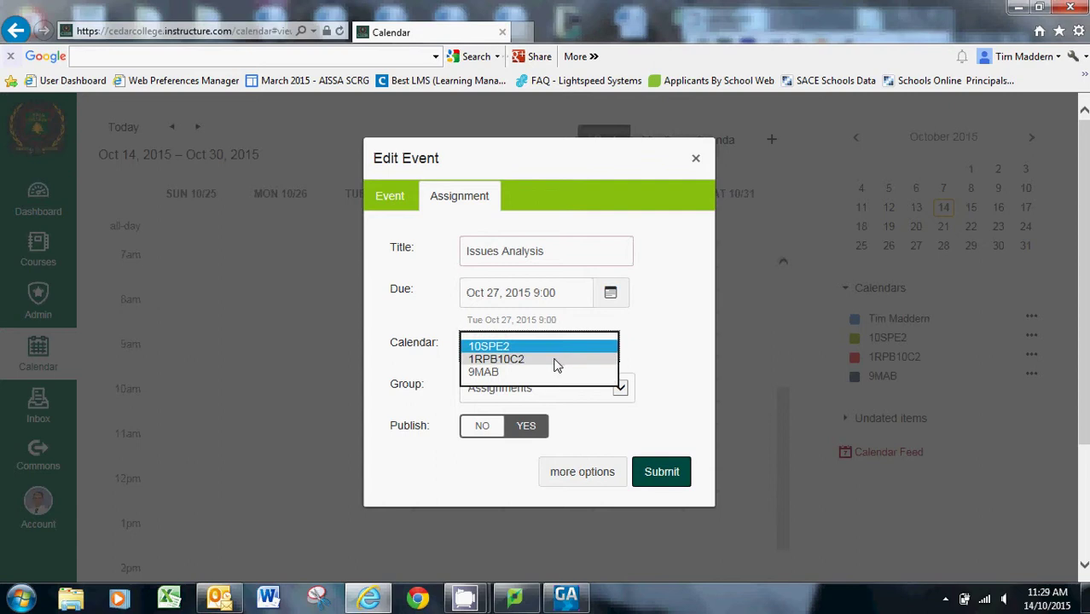
click(506, 346)
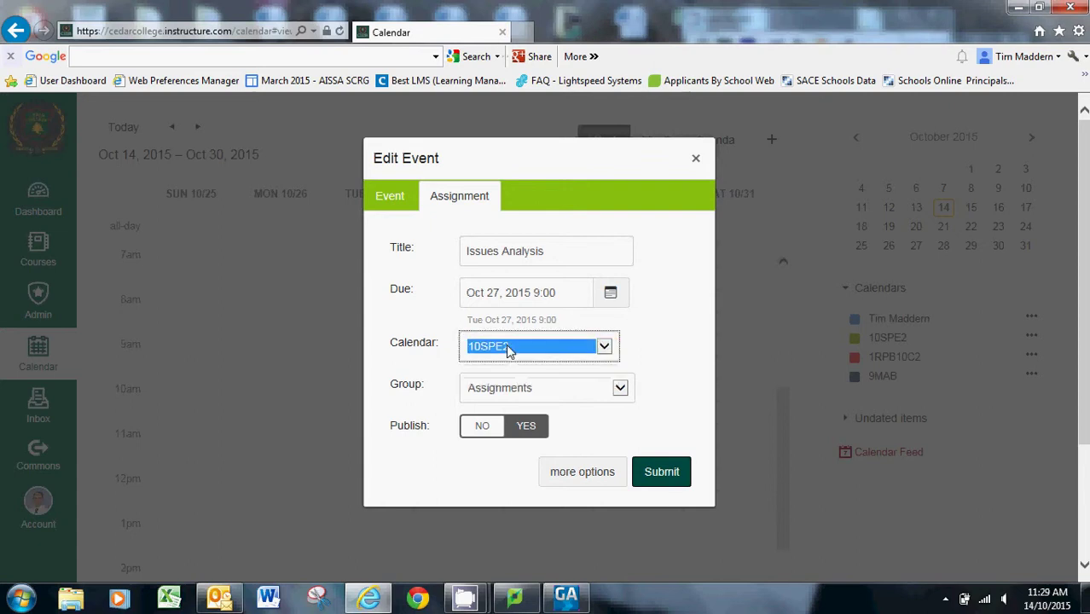
click(621, 388)
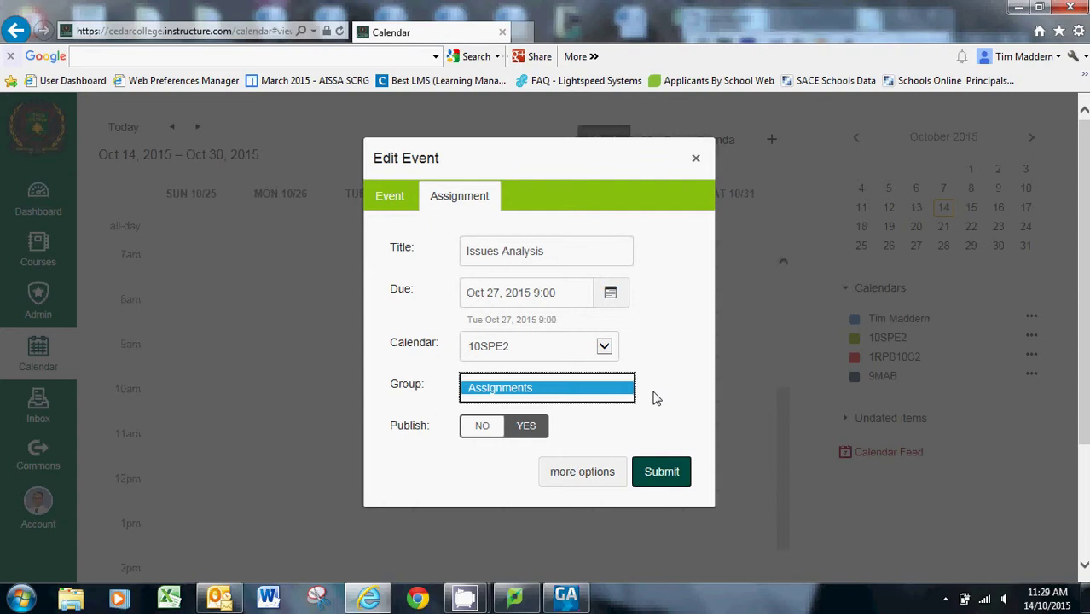
click(655, 398)
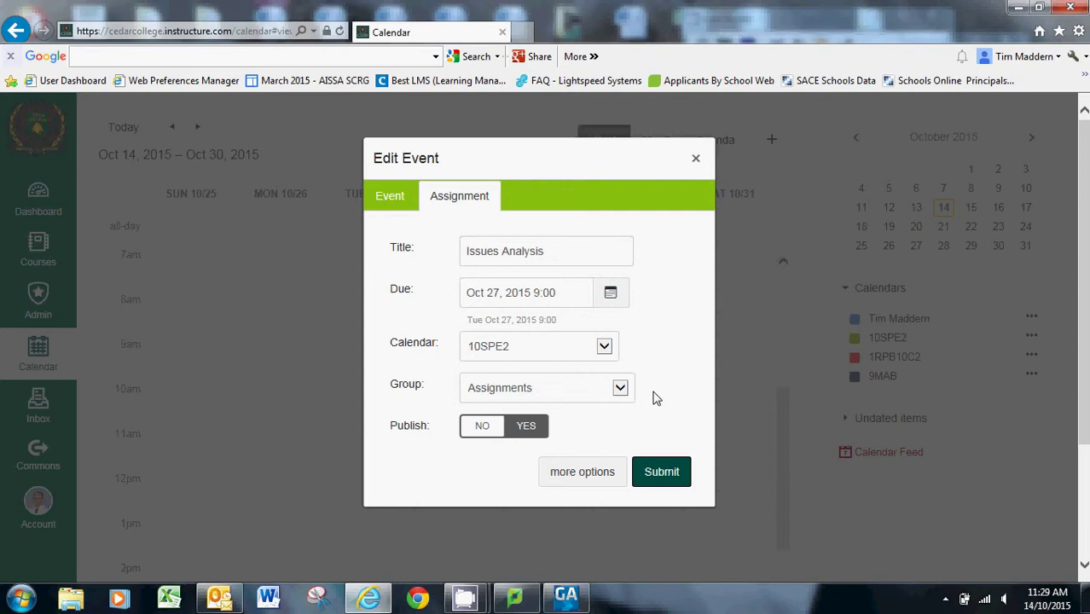
click(587, 473)
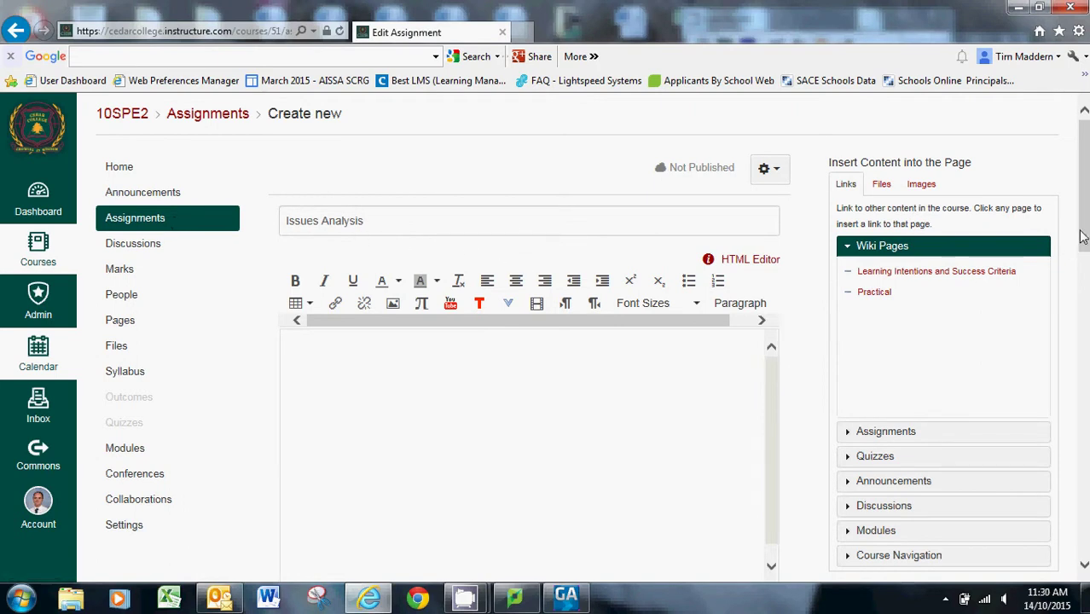
Write the assignment description "Please complete the assignment as per the task sheet below:" and start a new line under it
mouse_move(1081, 238)
mouse_down()
mouse_move(1085, 303)
mouse_move(1086, 256)
mouse_up()
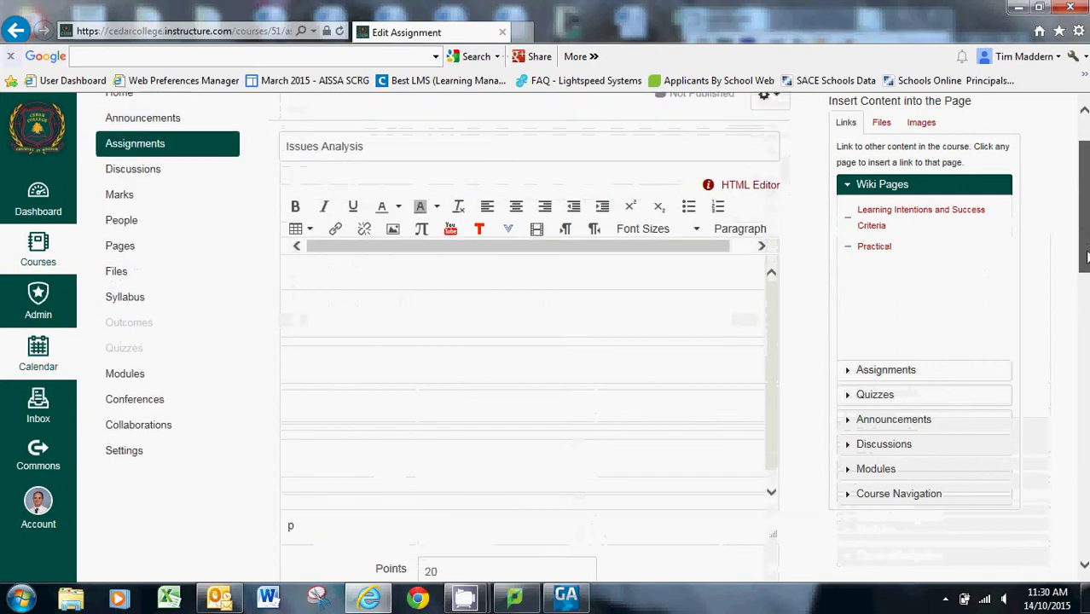
click(377, 269)
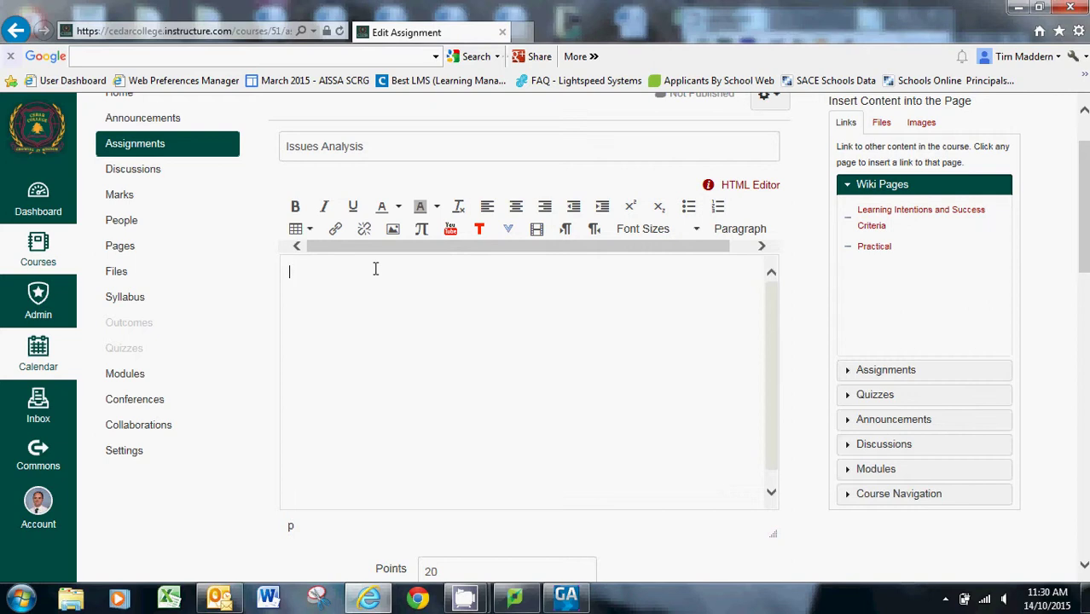
text(Please completed)
key(BackSpace)
text(the assignm)
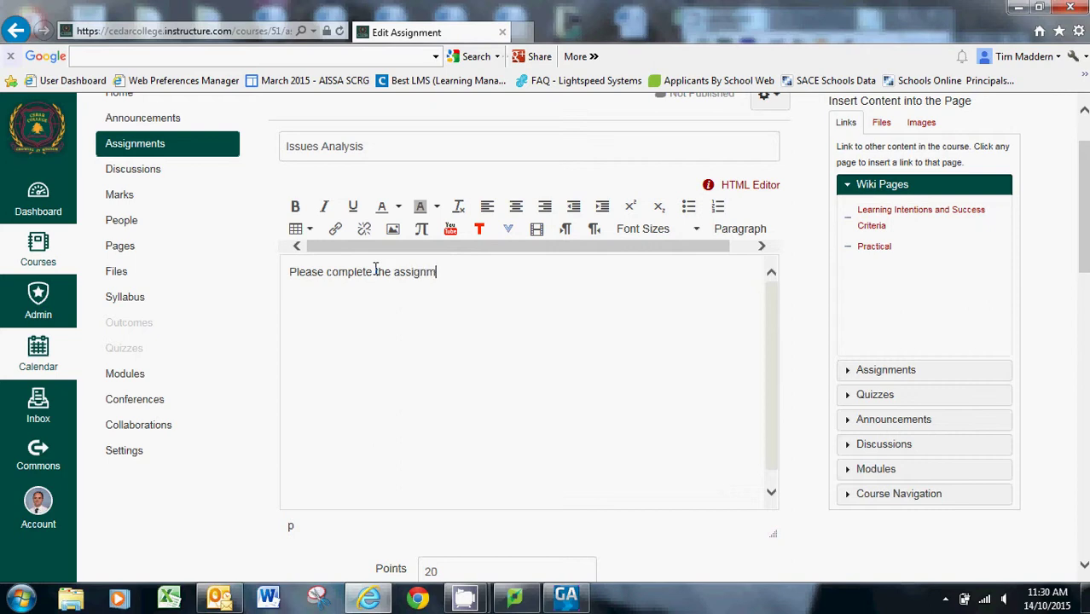
text(ent as per the task shet)
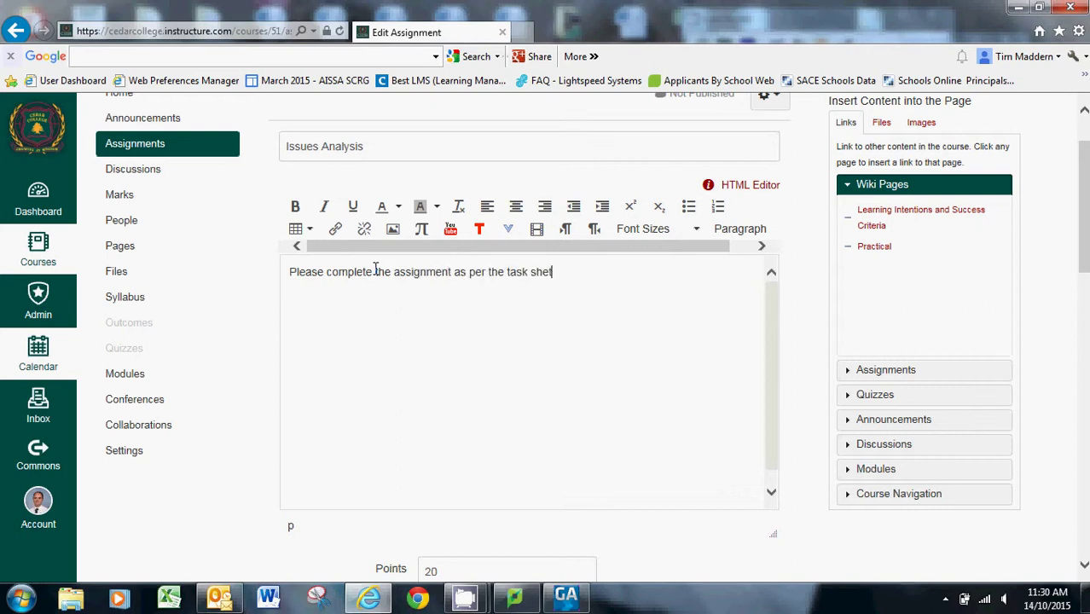
key(BackSpace)
text(et below:)
key(Return)
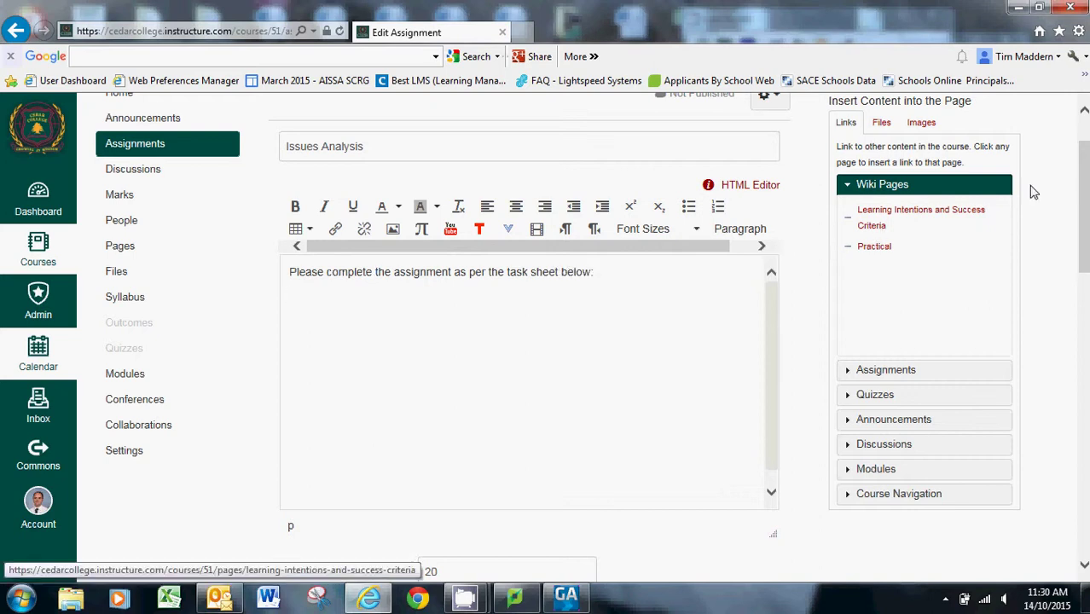
Insert a link to the course file "Issues Analysis Assessment Task - Year 10 Spec PE.docx" in the description and start a new line below it
scroll(1080, 186, up, 1)
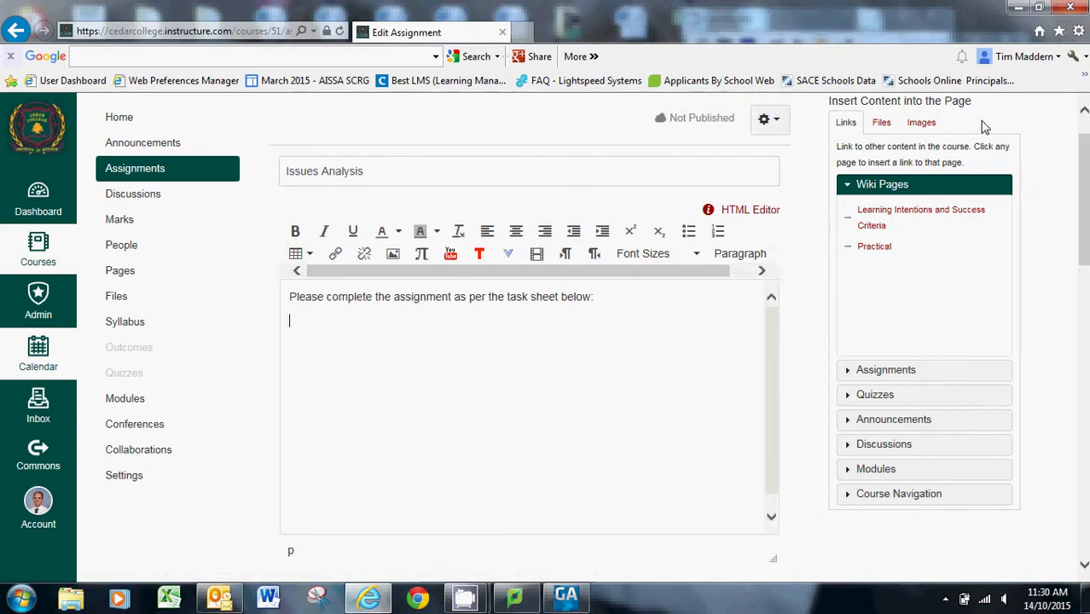
click(884, 124)
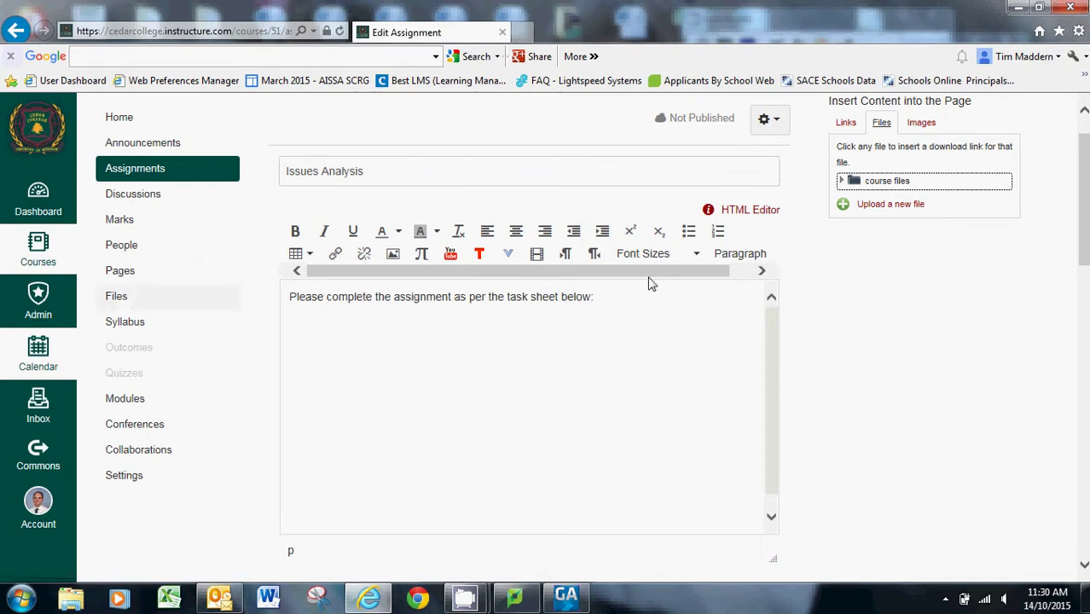
click(876, 186)
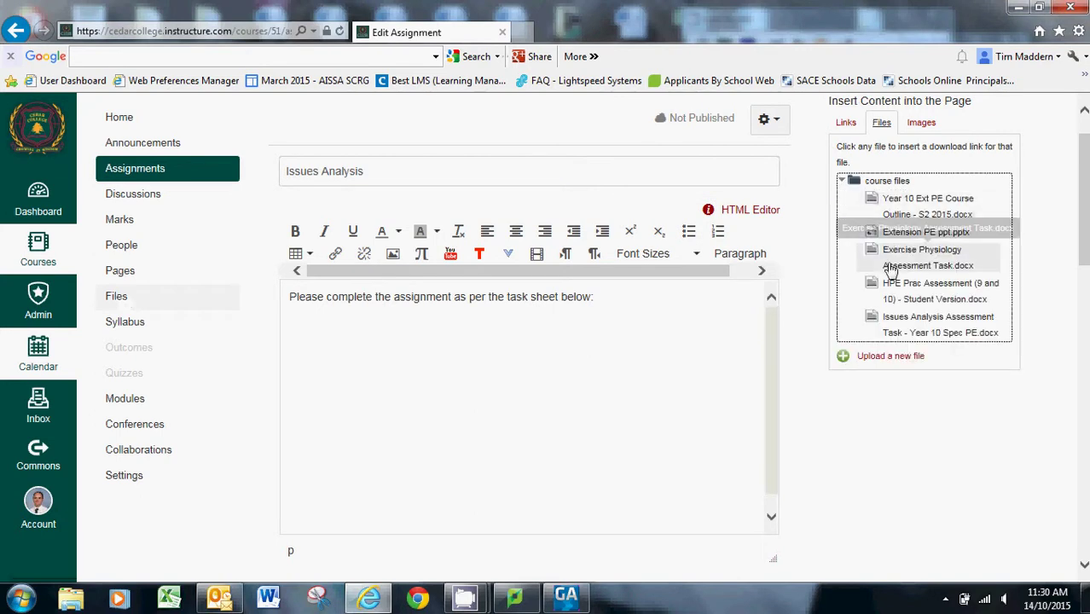
click(900, 321)
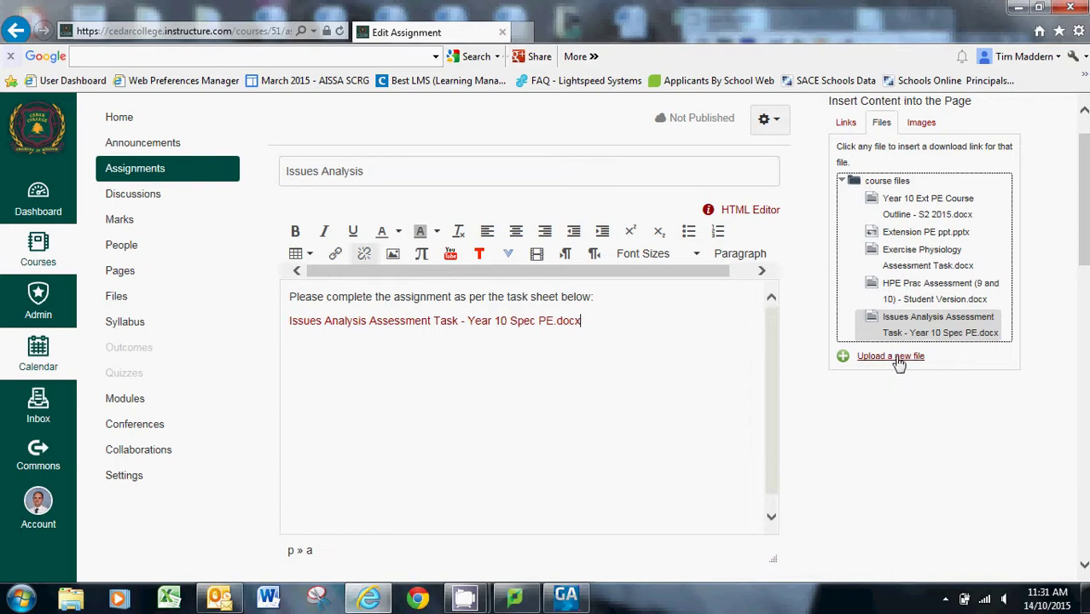
key(Return)
Search Flickr Creative Commons for "ben johnson seoul" and embed the Ben Johnson Seoul 1988 sprint photo in the description
click(922, 124)
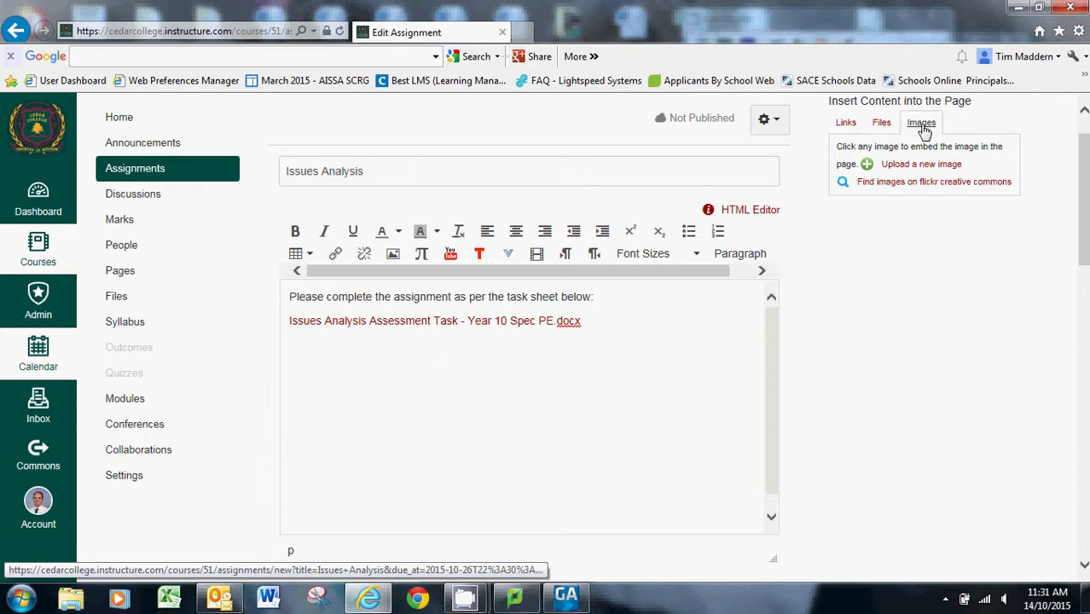
click(915, 183)
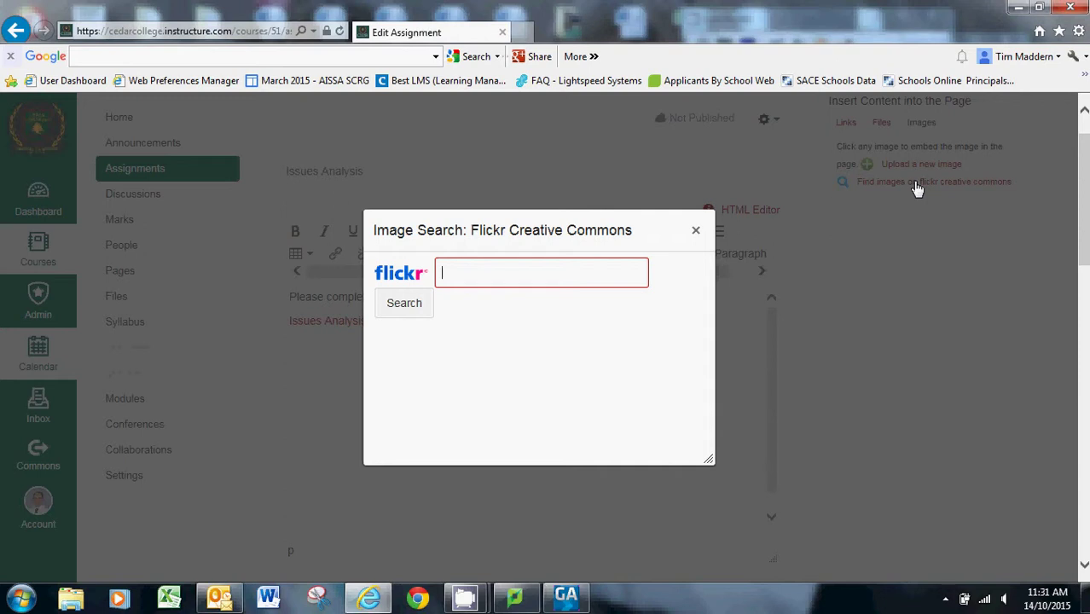
text(ben johnson seoul)
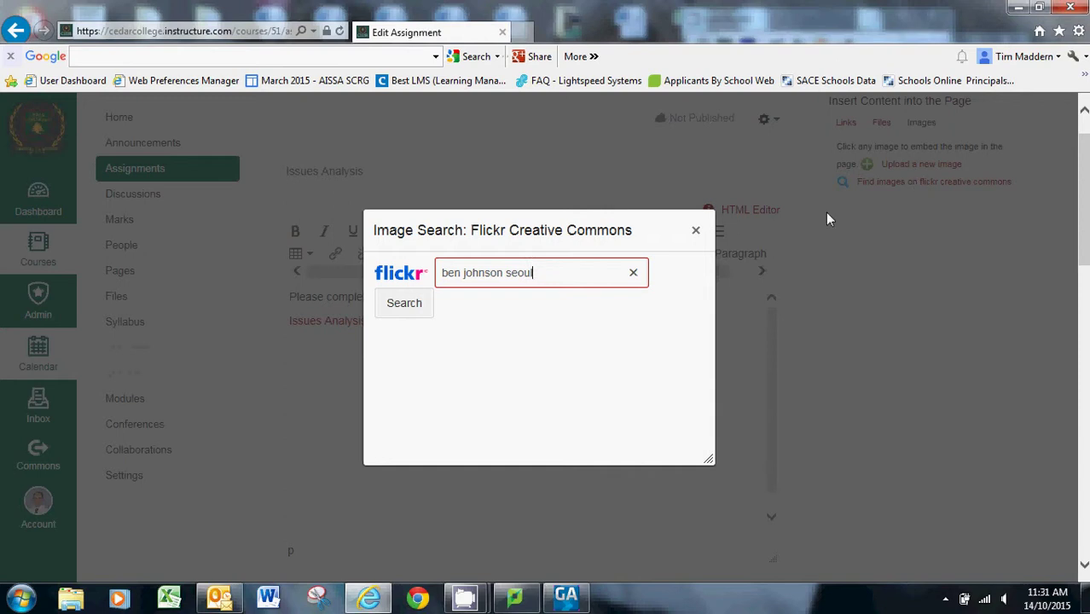
click(405, 305)
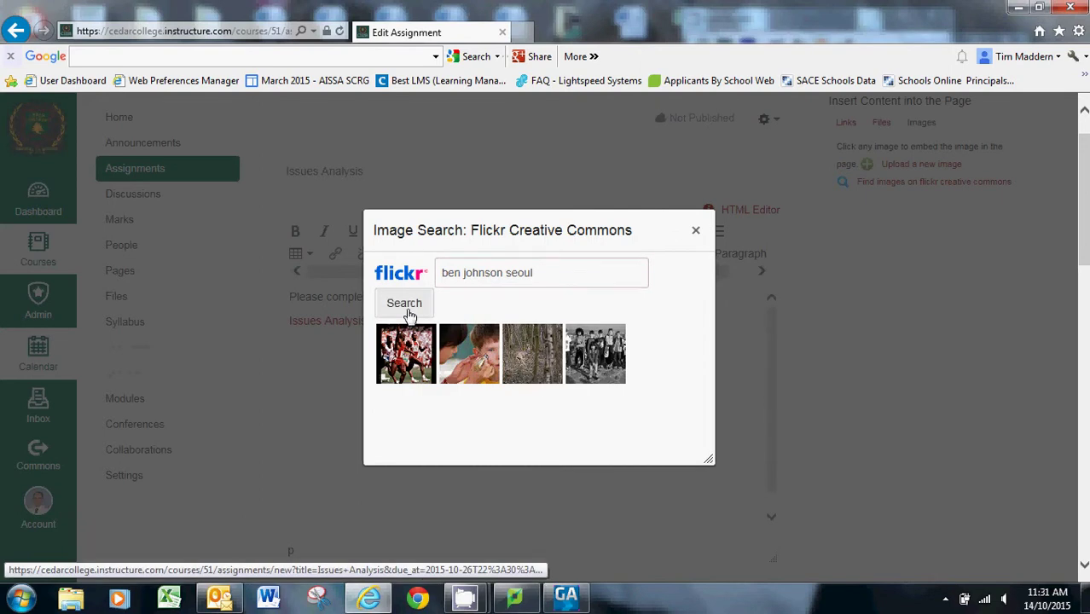
click(404, 352)
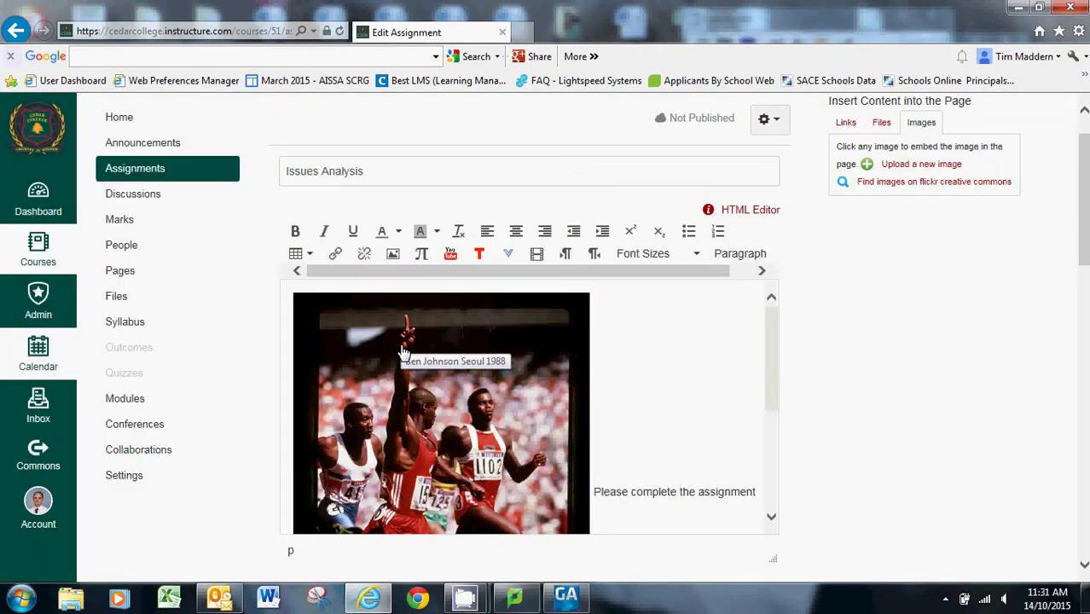
Move the sentence "Please complete the assignment as per the task sheet below:" onto its own line beneath the embedded photo
drag(777, 378, 773, 446)
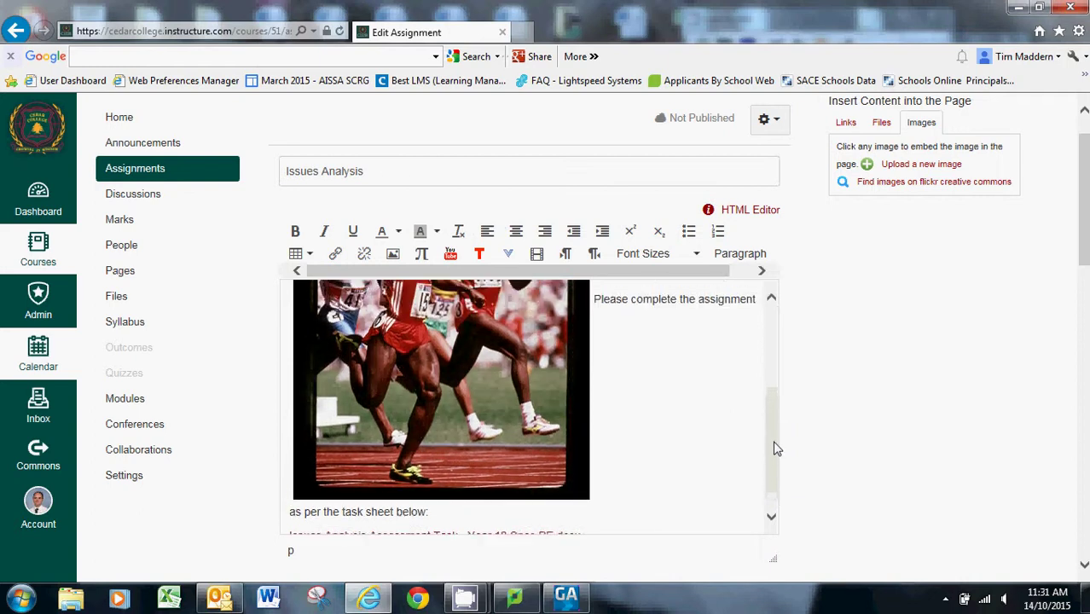
click(594, 301)
key(Return)
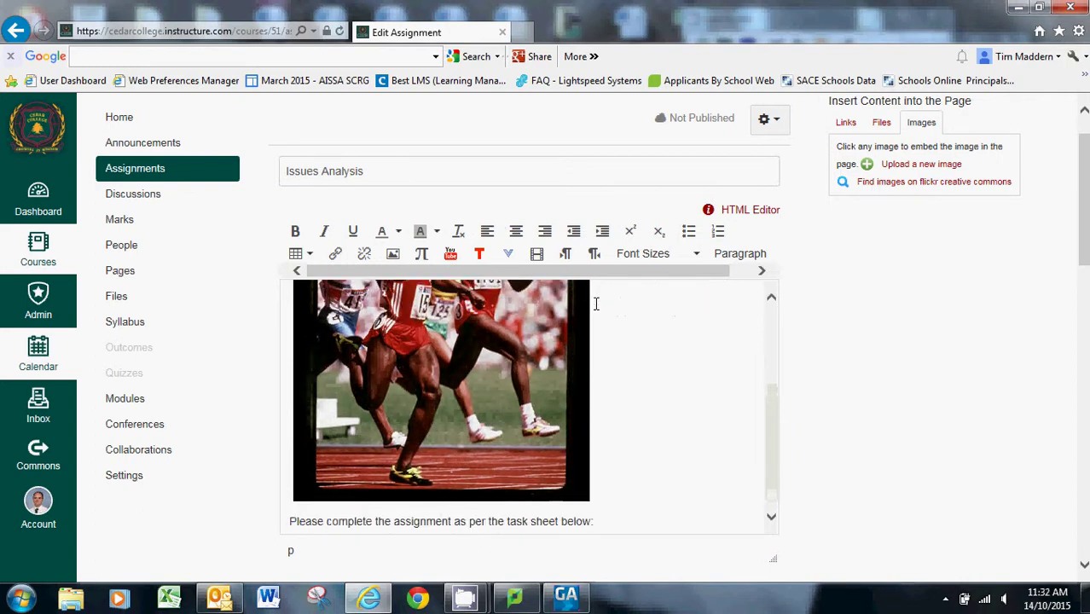
drag(772, 413, 774, 433)
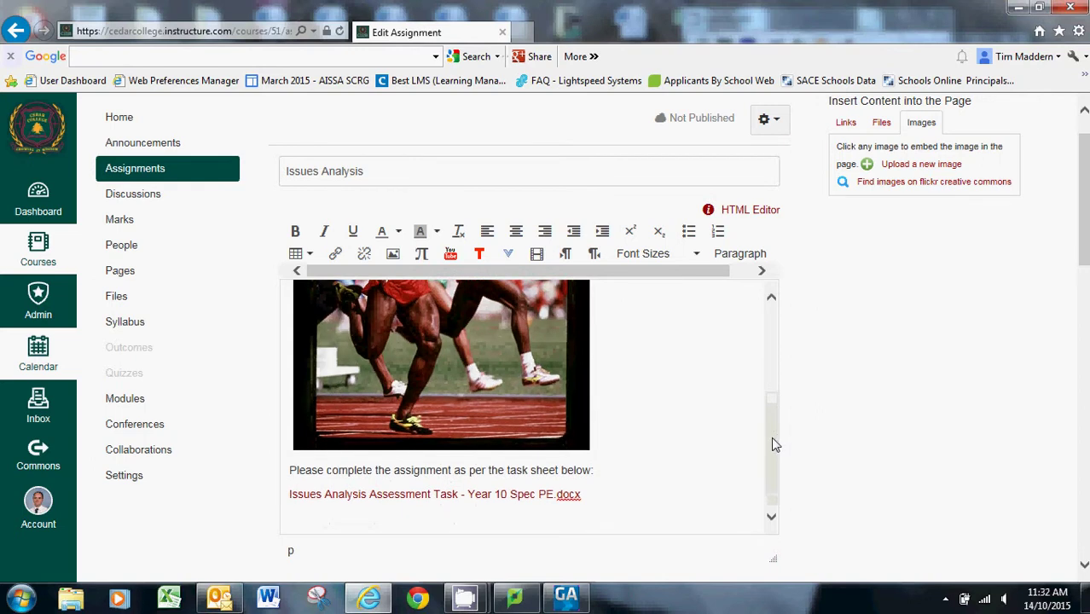
Choose Percentage for how the mark is displayed and Online as the submission type for the assignment
drag(1084, 215, 1085, 306)
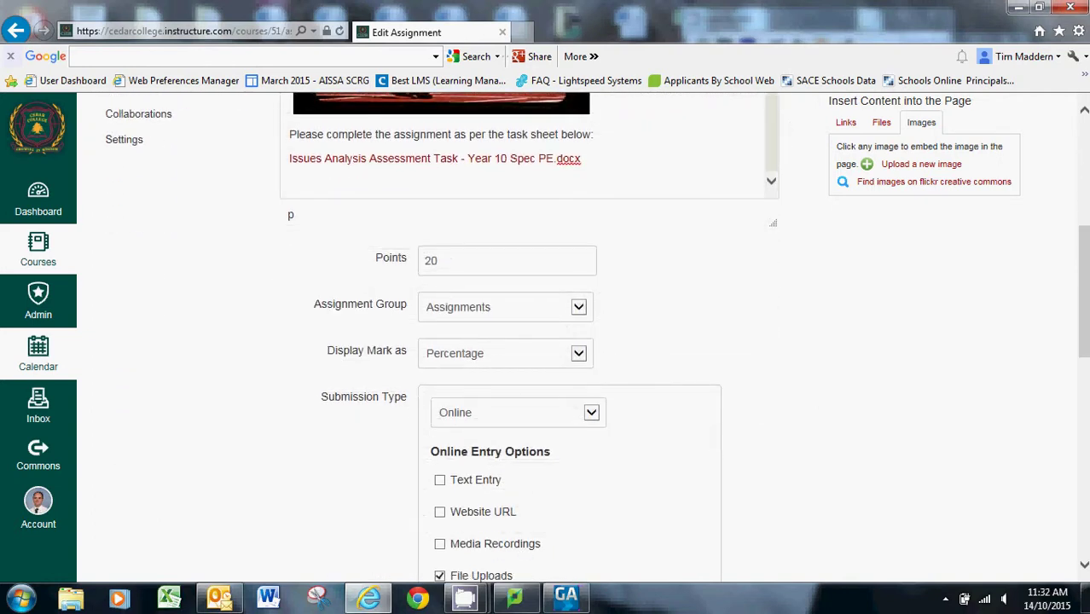
click(474, 263)
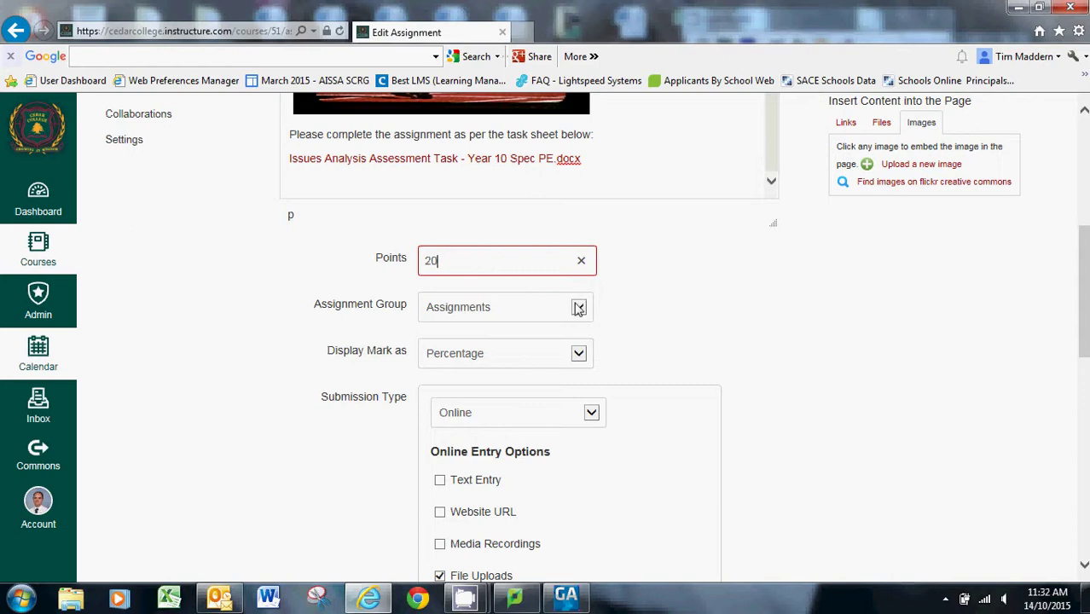
click(578, 355)
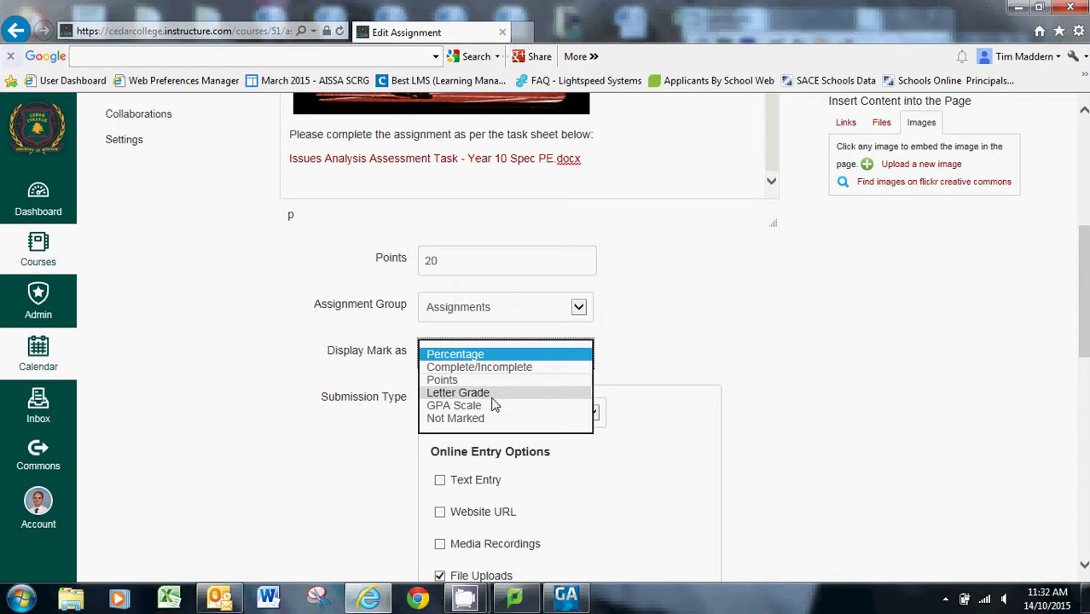
click(463, 355)
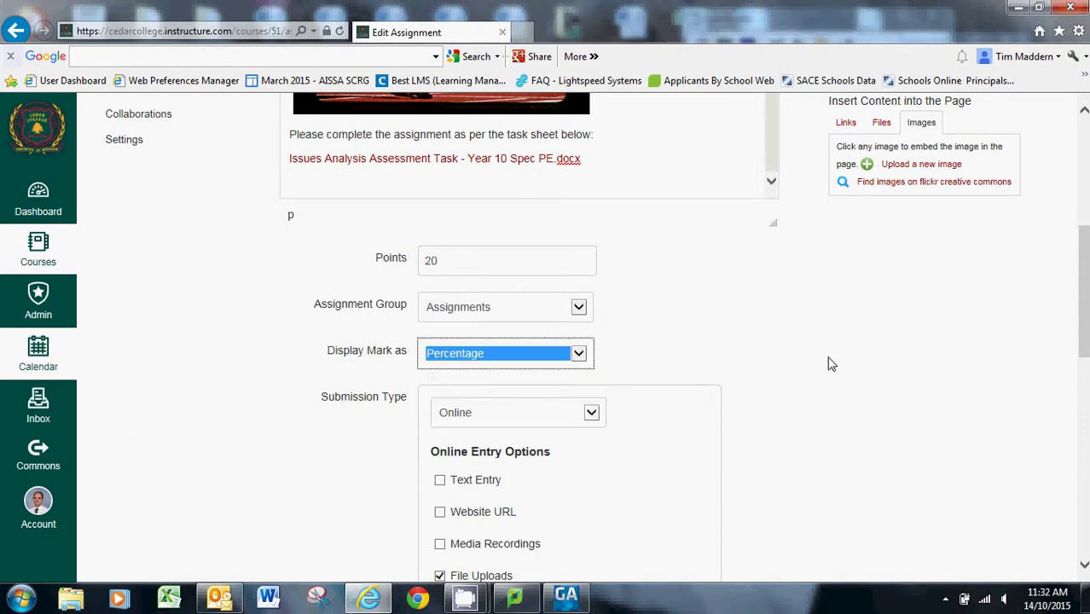
drag(1084, 270, 1087, 306)
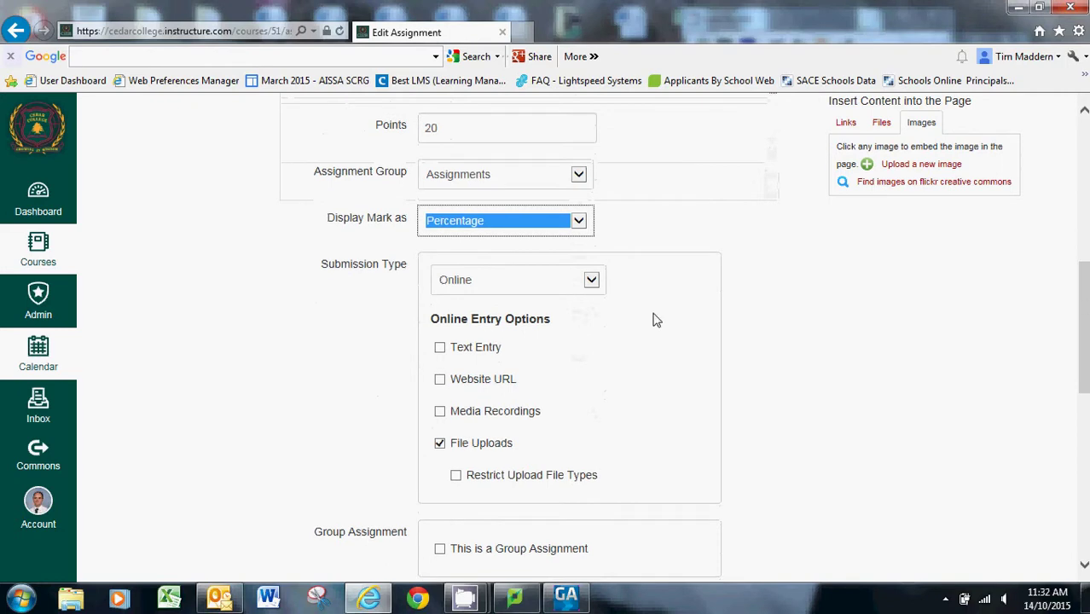
click(595, 287)
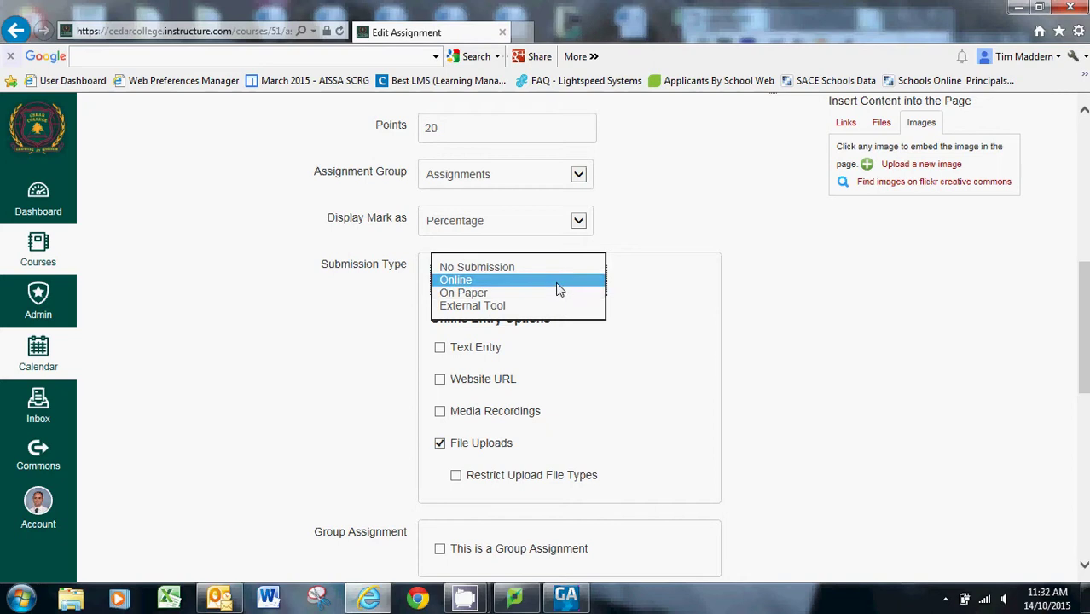
click(559, 282)
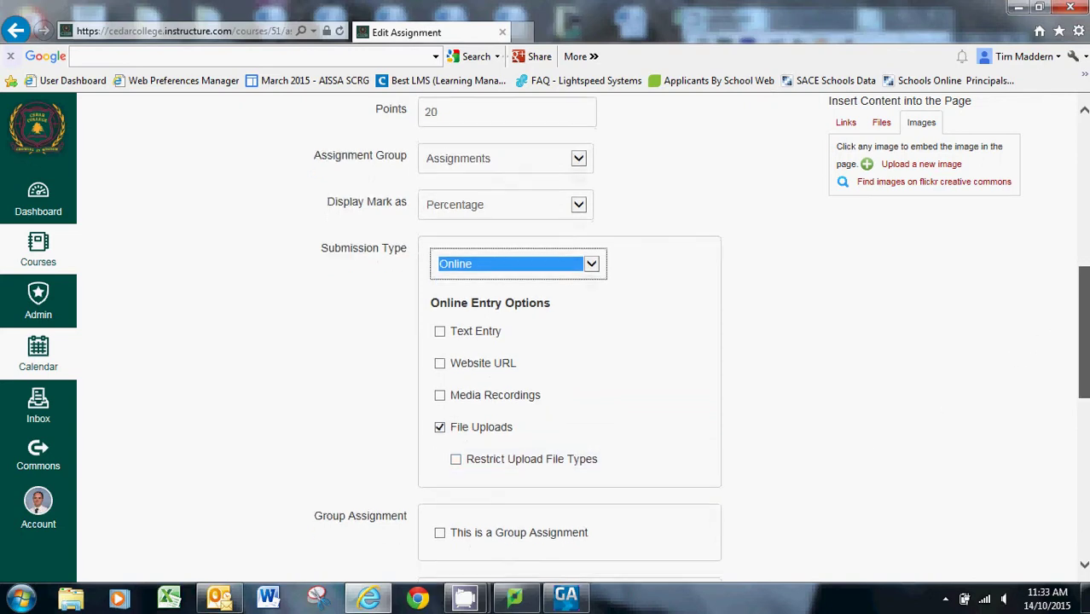
Assign the task to the 10SPE2 course section only, removing the general Everyone assignee
scroll(580, 341, down, 5)
scroll(682, 341, down, 1)
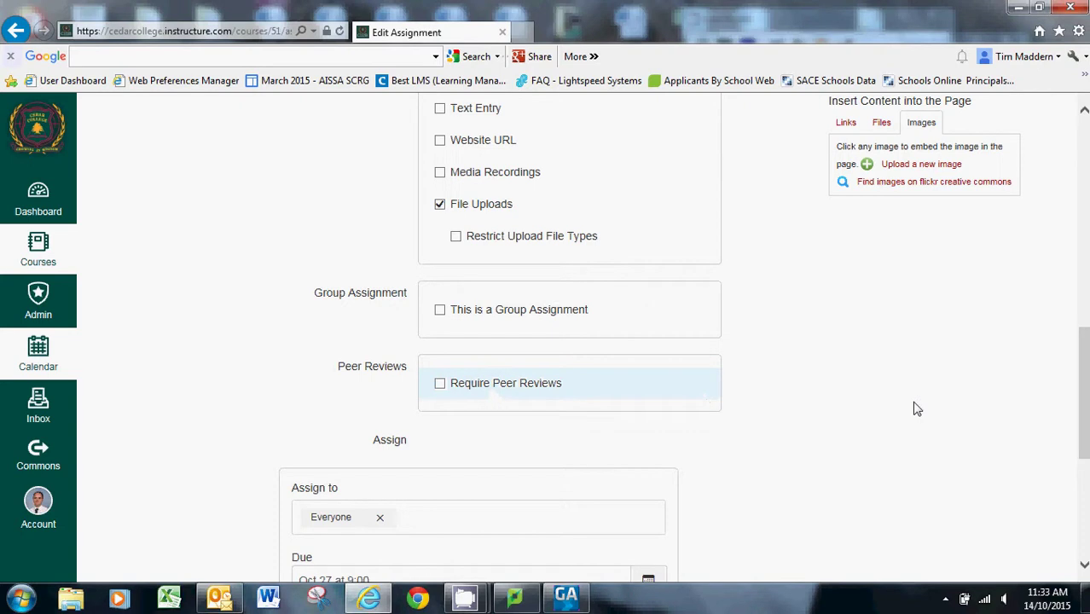
drag(1085, 349, 1085, 413)
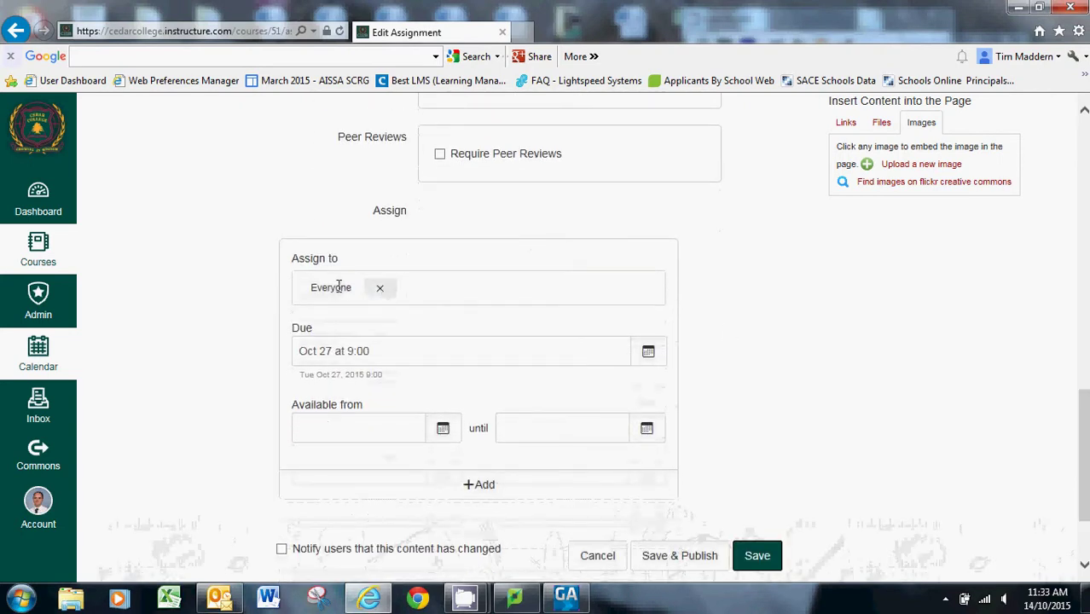
click(432, 287)
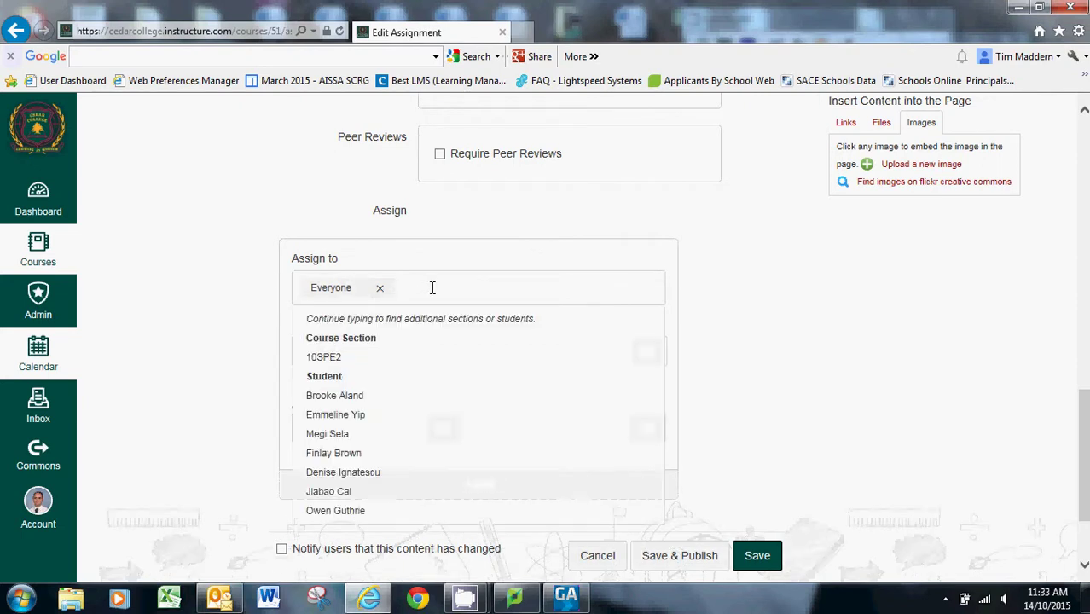
click(332, 358)
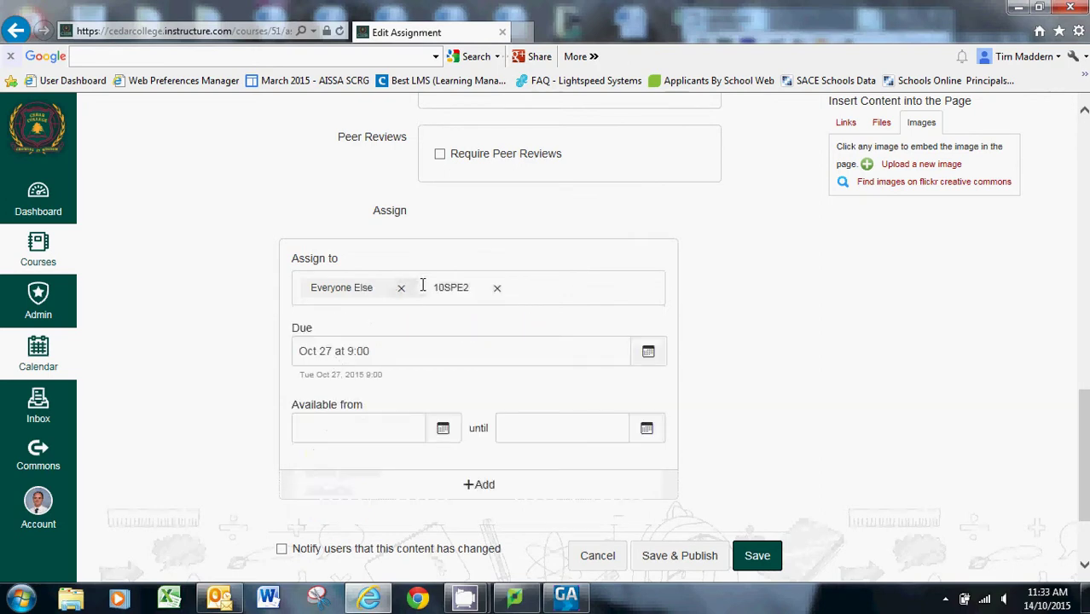
double_click(339, 287)
click(339, 288)
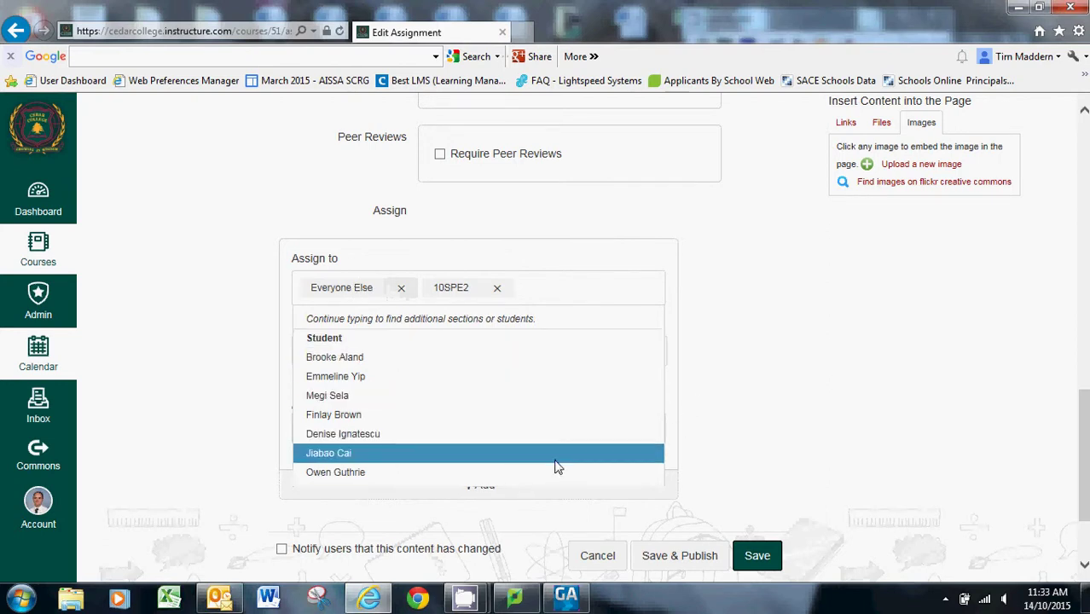
click(400, 288)
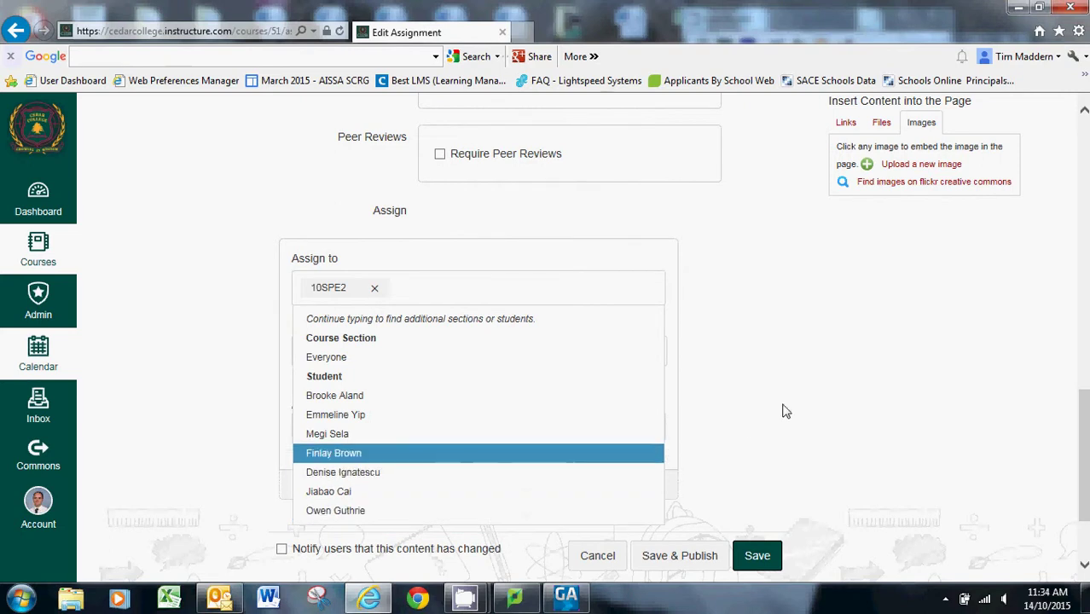
click(890, 381)
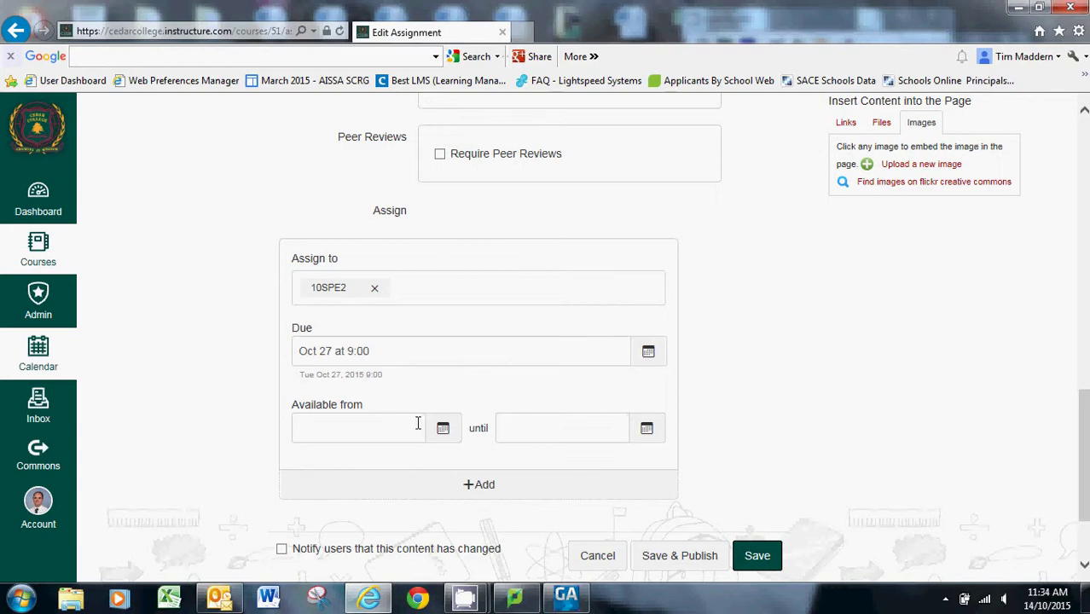
Make the assignment available from Oct 14, 2015 at 9:00 am
click(443, 430)
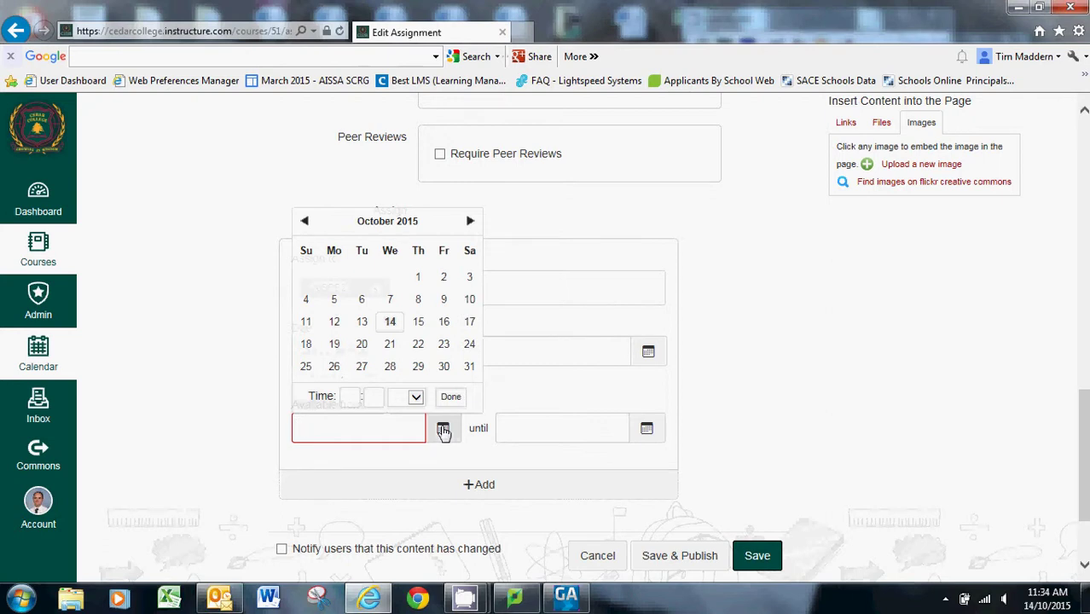
click(391, 324)
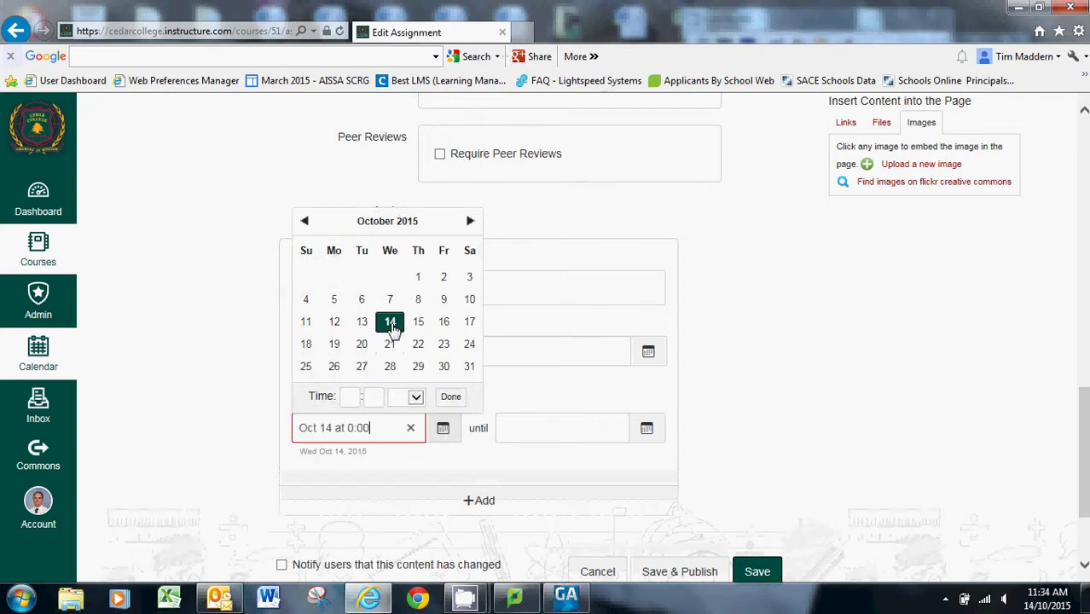
click(350, 397)
text(9)
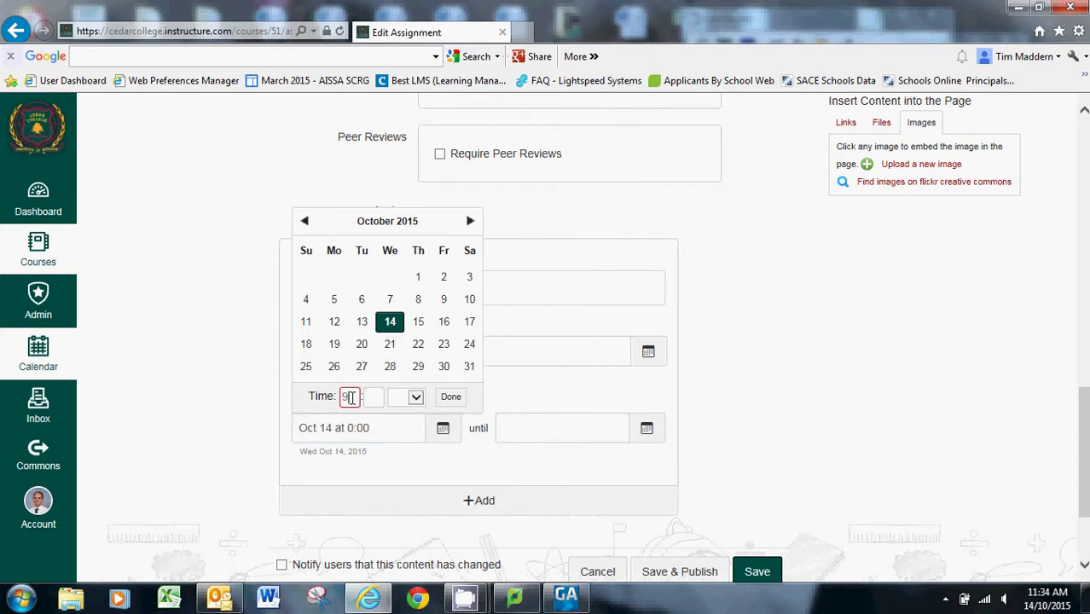
click(376, 397)
text(00)
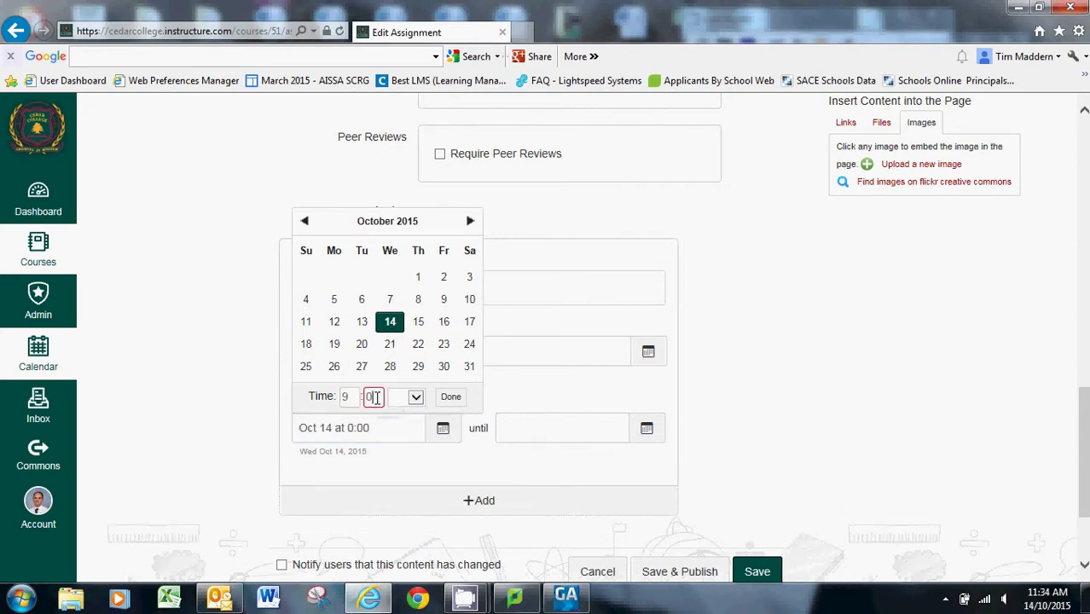
click(415, 397)
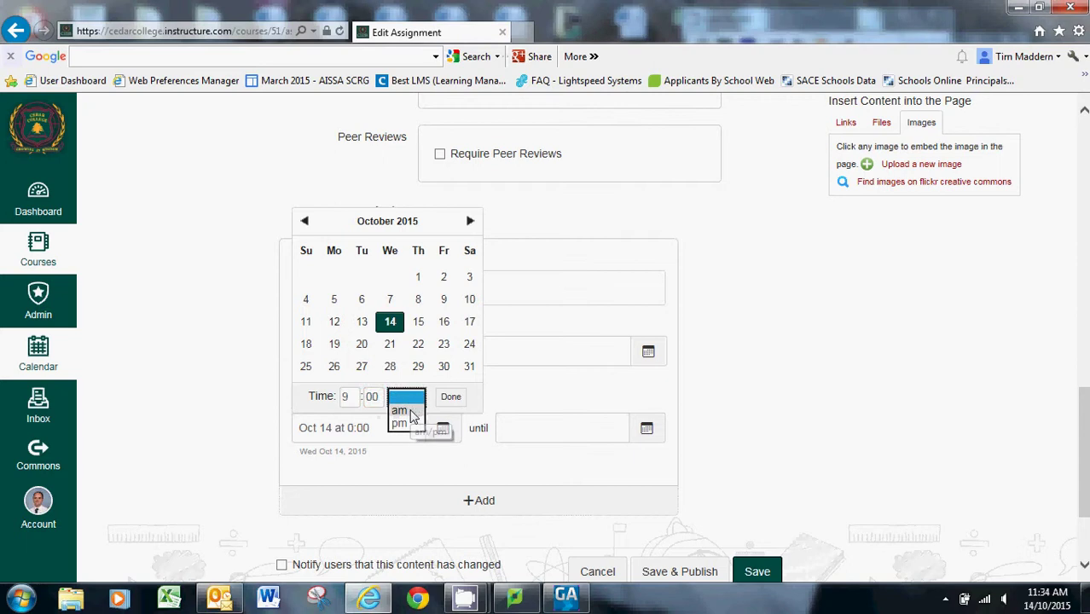
click(414, 416)
click(450, 397)
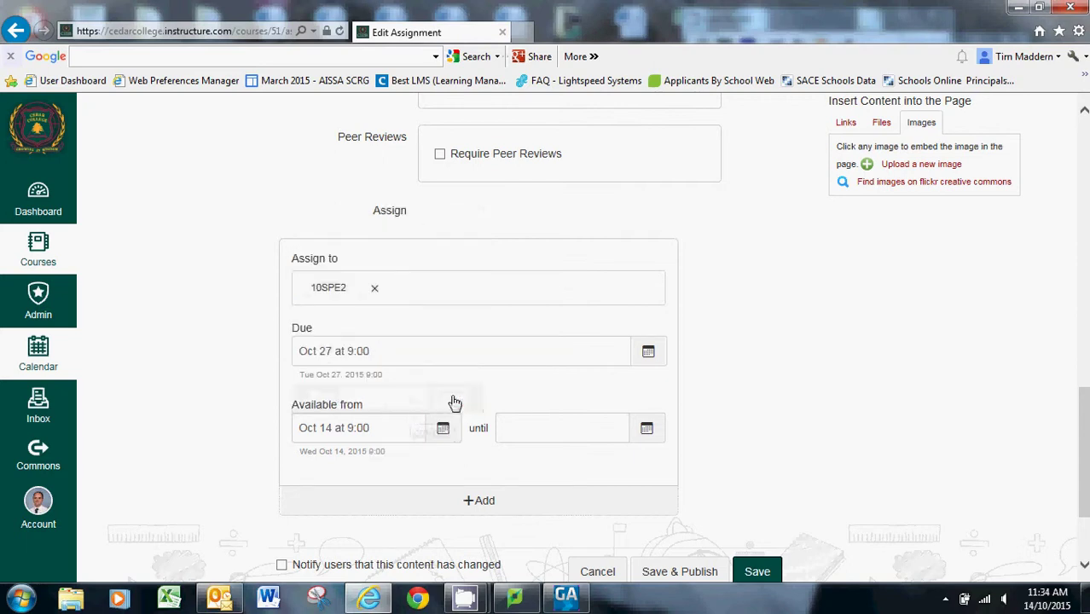
Set the assignment's availability to end on Oct 30, 2015 at 11:59 pm
click(552, 432)
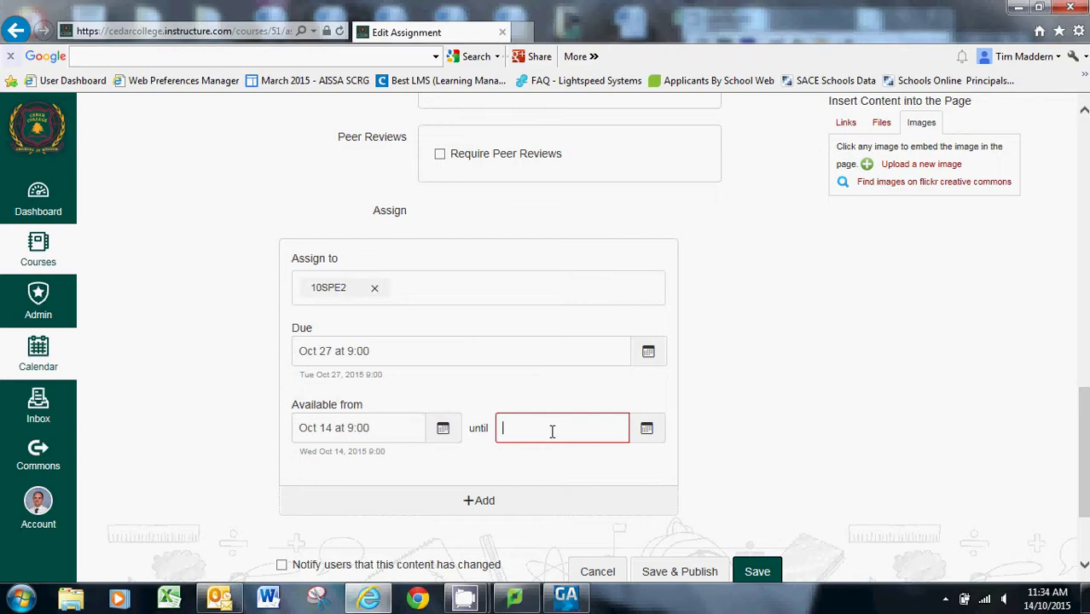
click(647, 432)
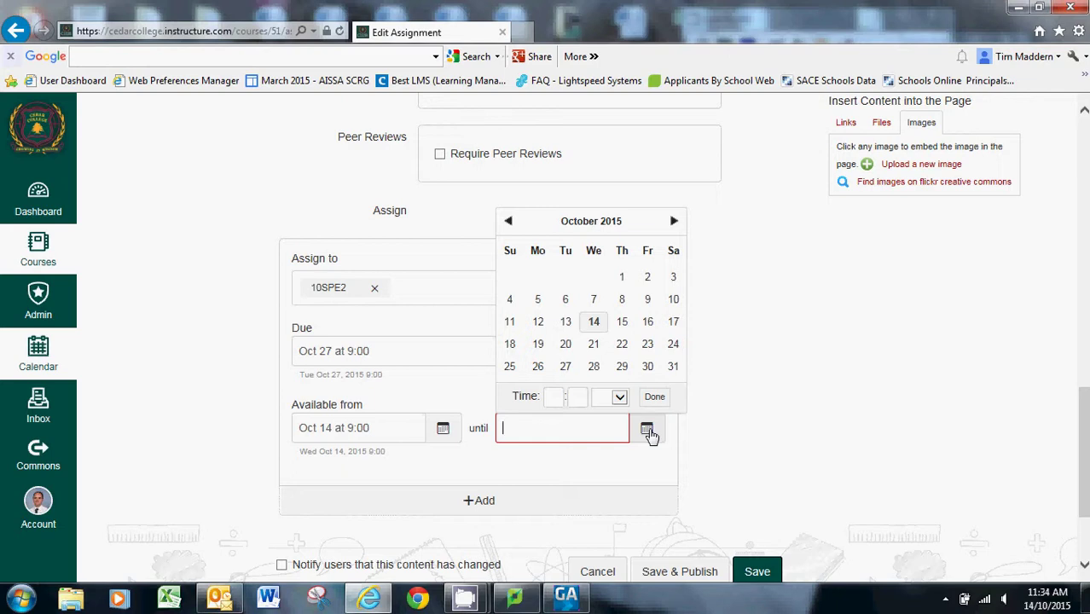
click(648, 368)
click(554, 396)
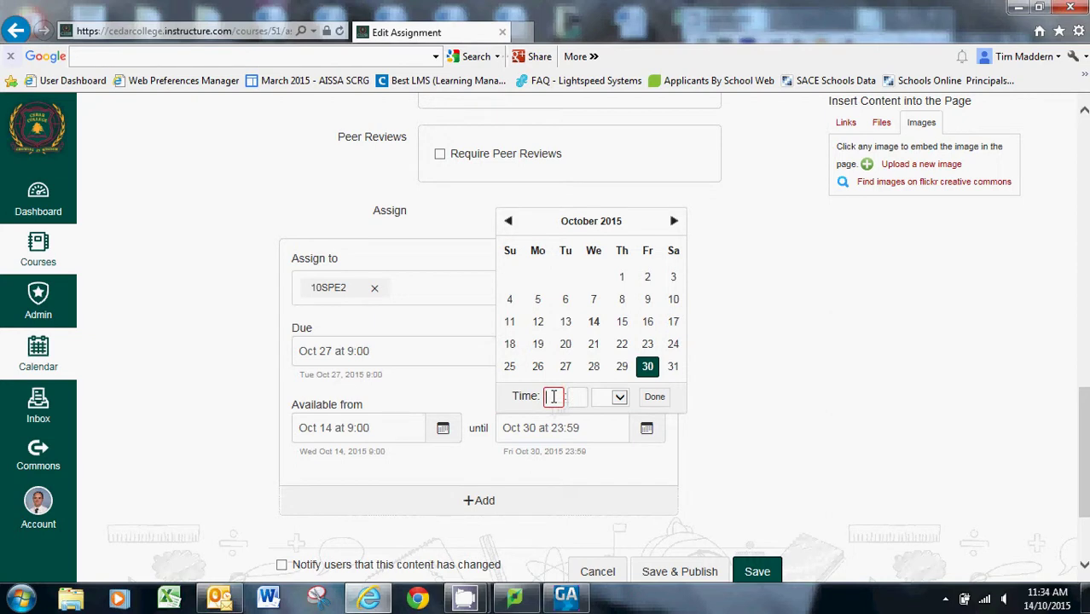
text(11)
click(577, 396)
text(59)
click(618, 397)
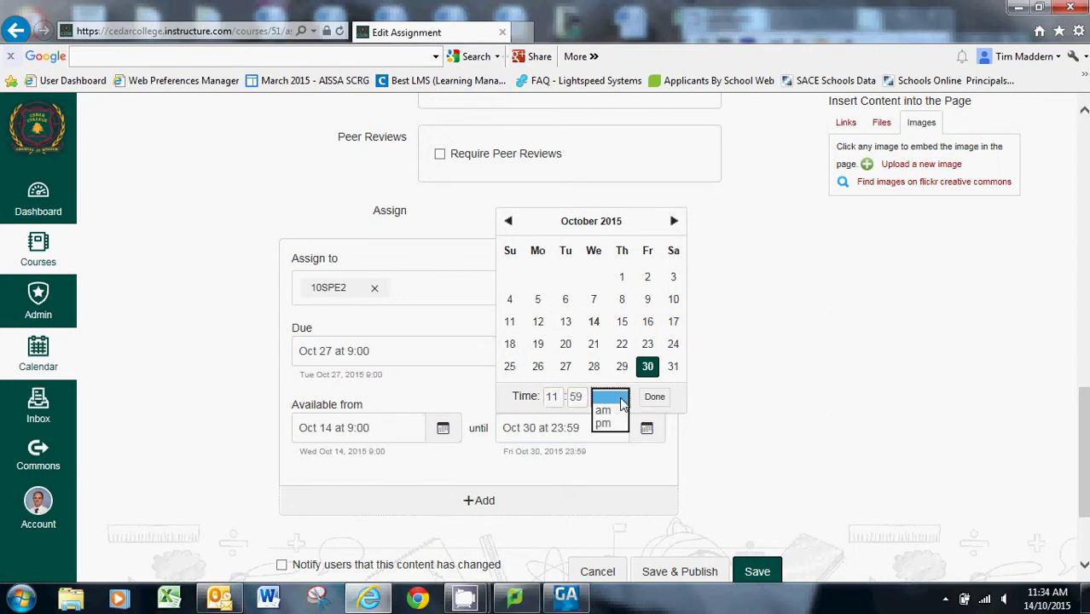
click(603, 424)
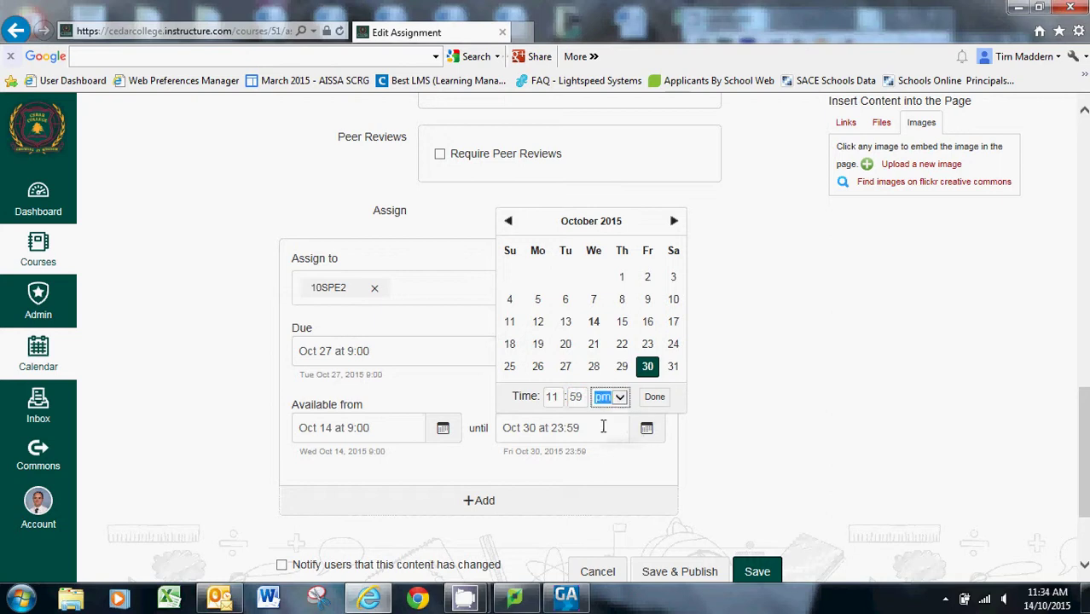
click(652, 405)
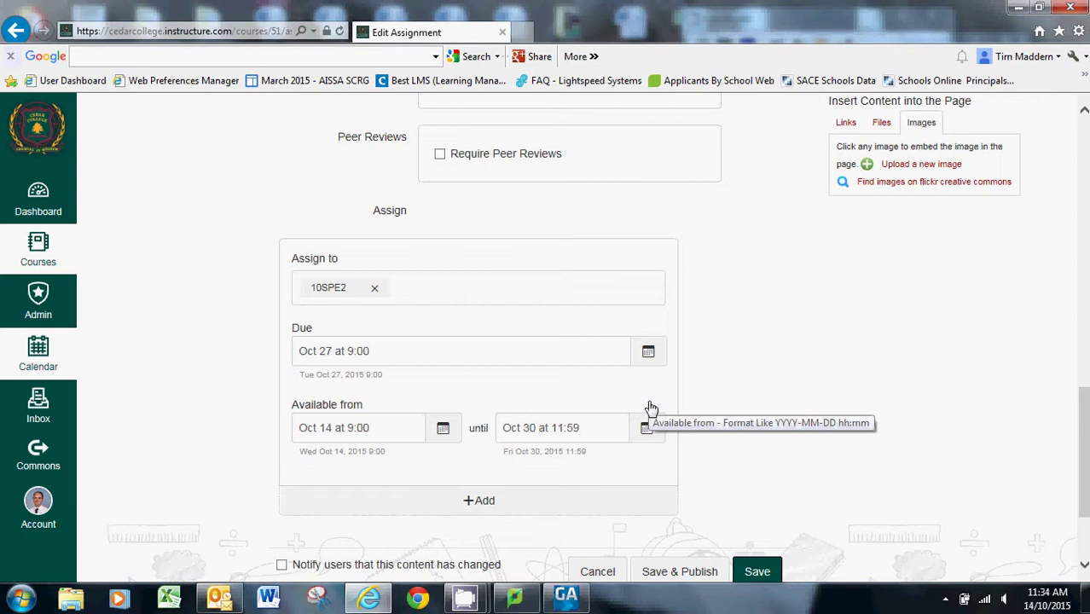
Save and publish the Issues Analysis assignment without notifying users of the change
scroll(1079, 398, down, 2)
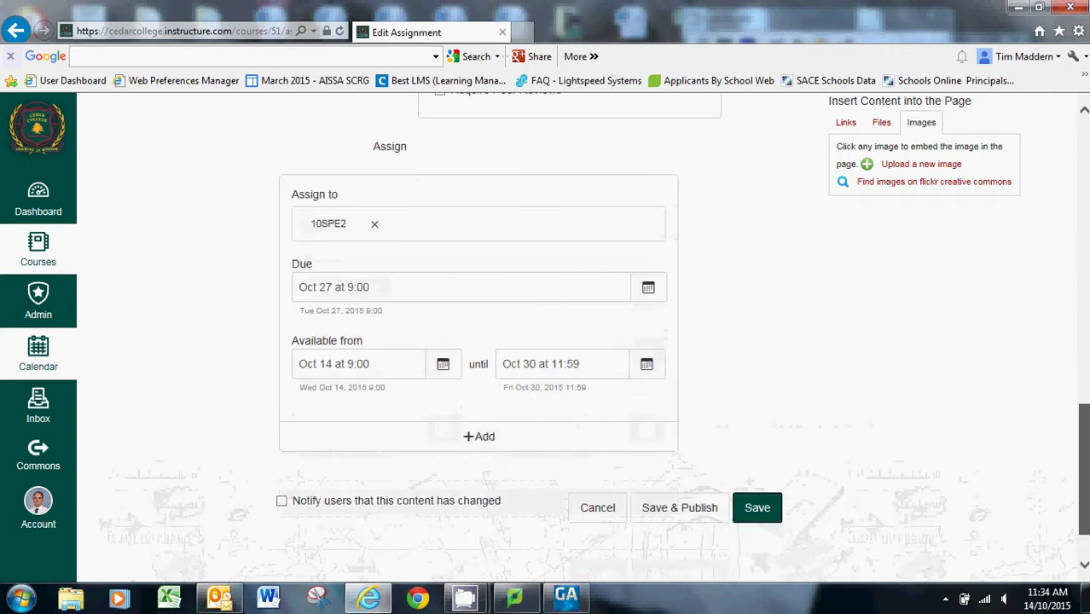
scroll(1079, 398, down, 1)
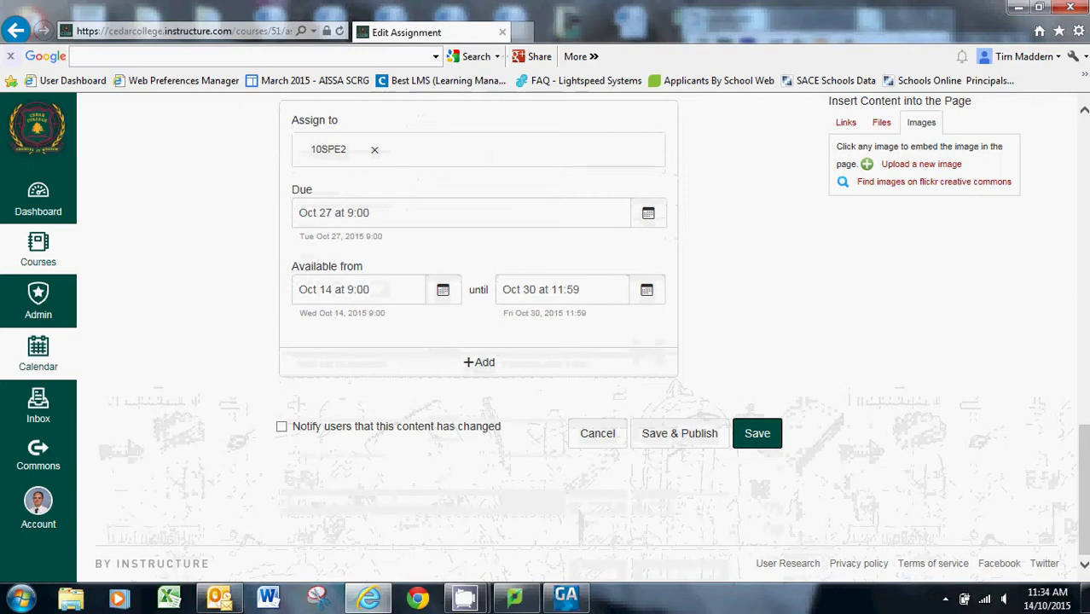
click(693, 436)
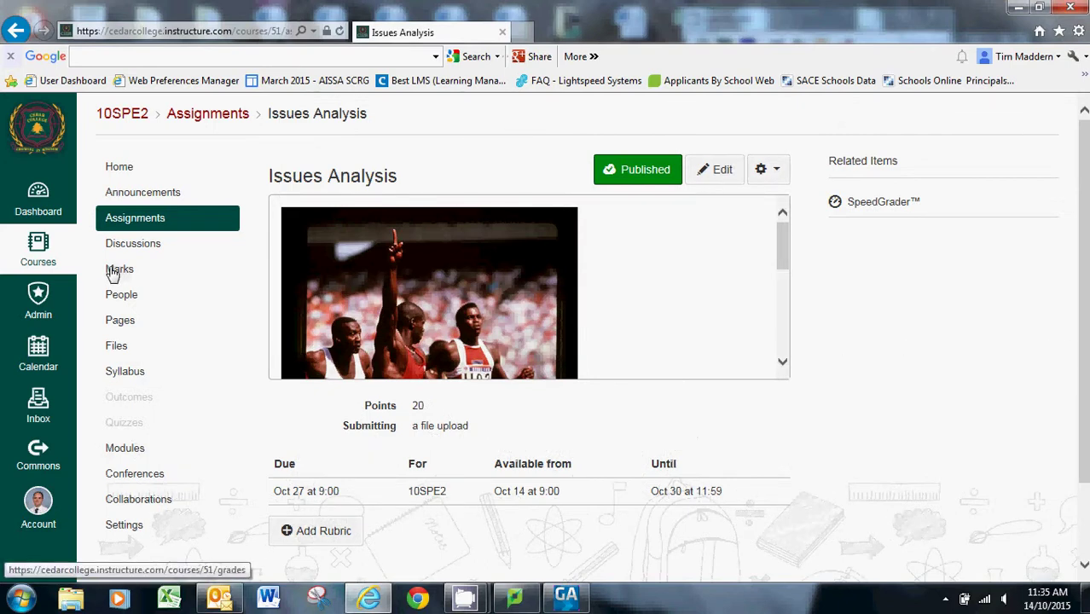
Reschedule the Issues Analysis assignment in the calendar's week view from Tuesday Oct 27 to Friday Oct 30 at 10:30
click(44, 365)
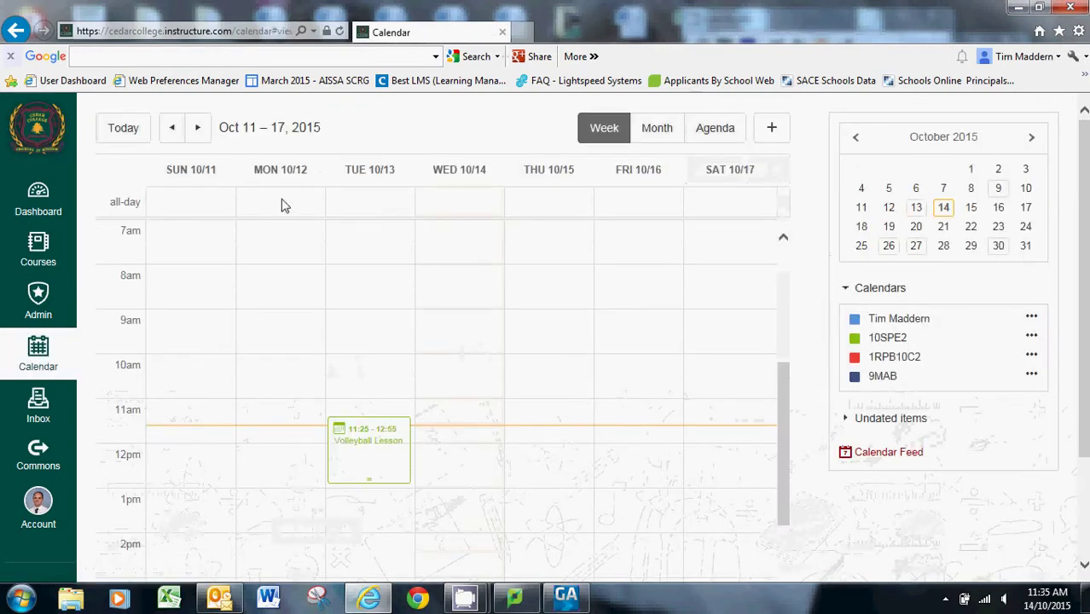
click(200, 133)
click(200, 132)
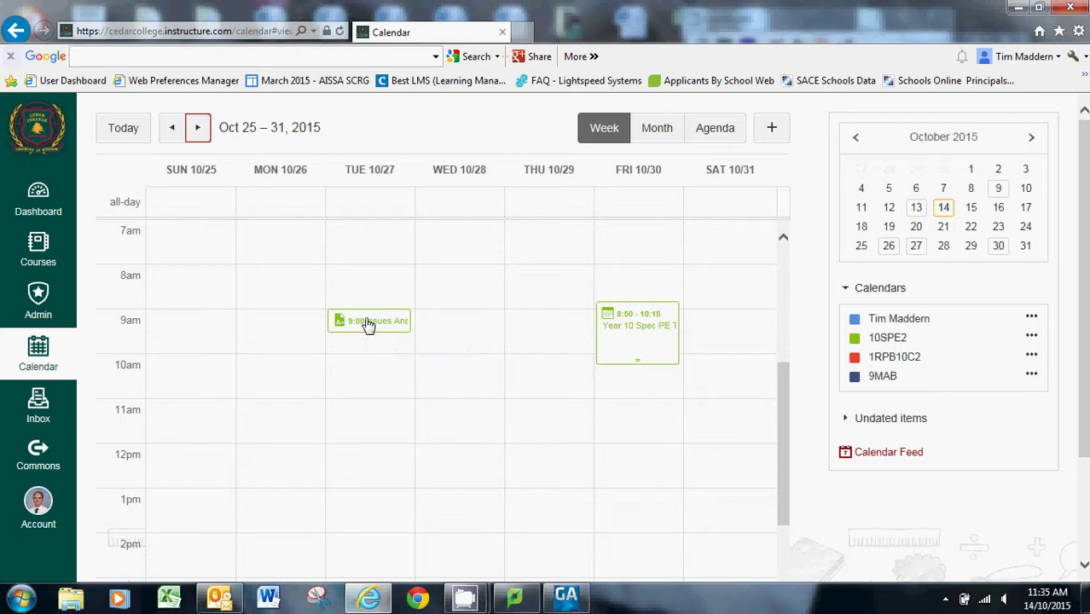
drag(368, 324, 646, 396)
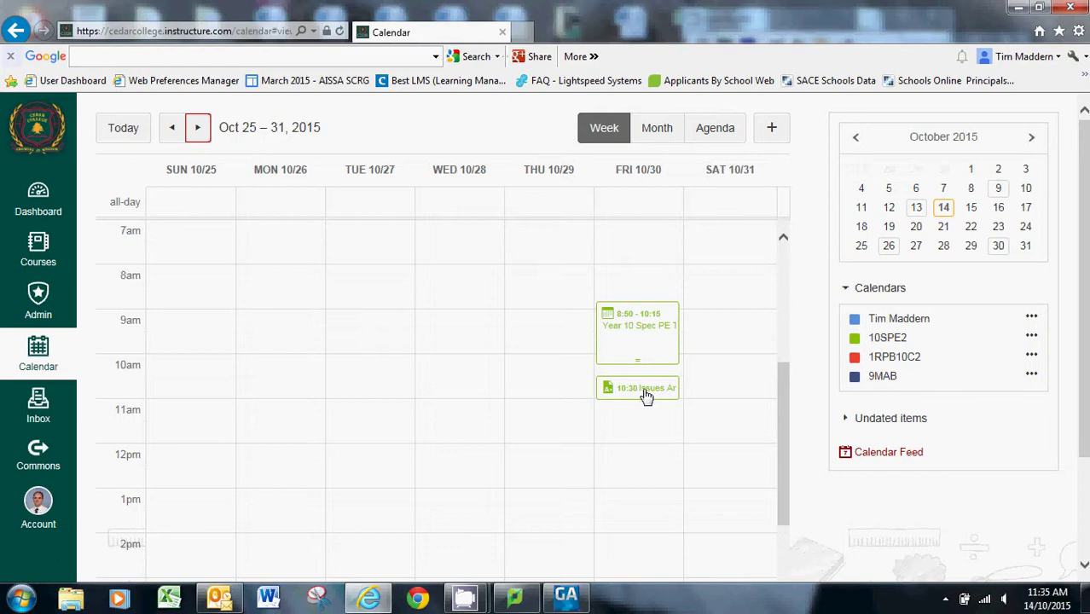
Delete the Issues Analysis assignment from Friday Oct 30 in the calendar and confirm the deletion
click(646, 395)
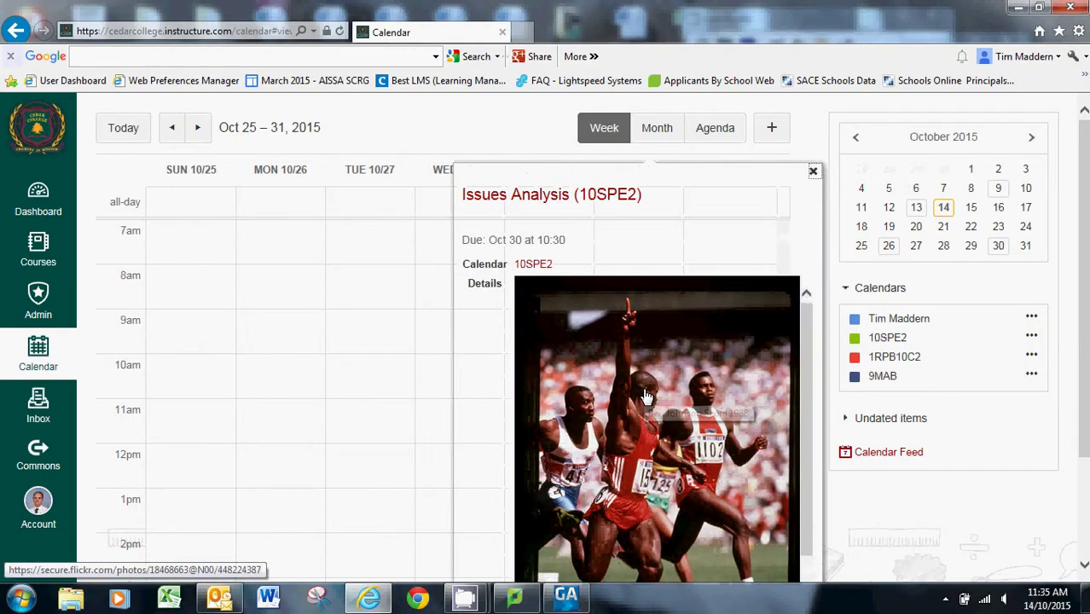
scroll(763, 524, down, 3)
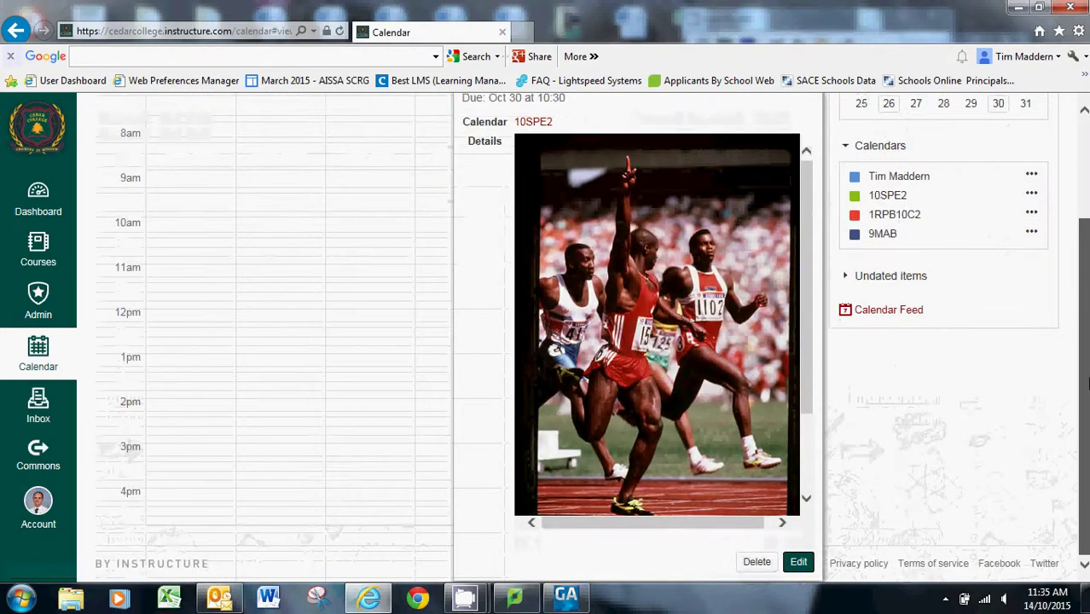
click(755, 564)
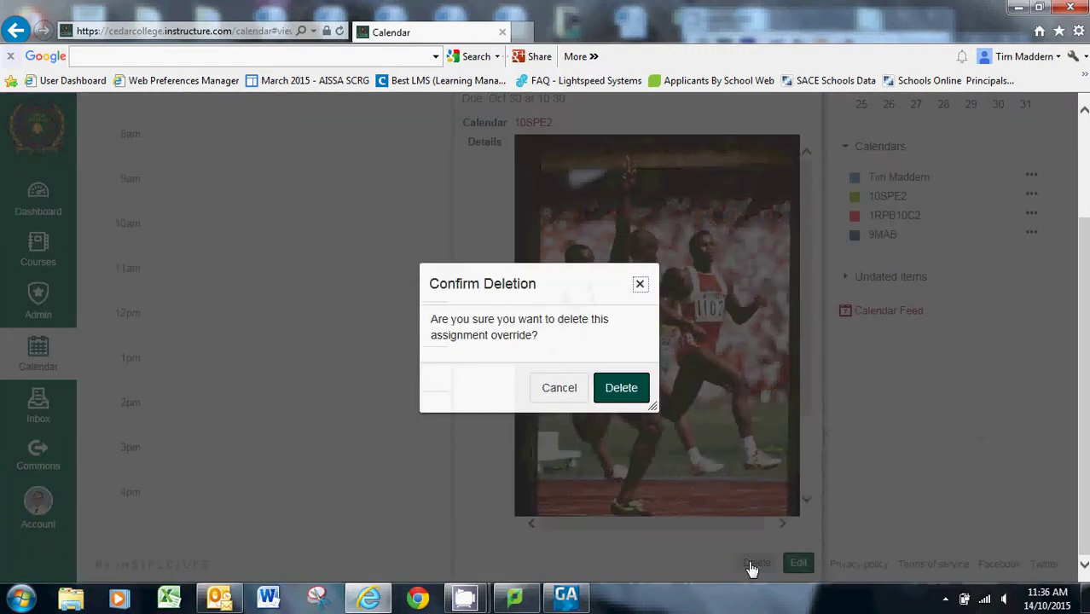
click(623, 405)
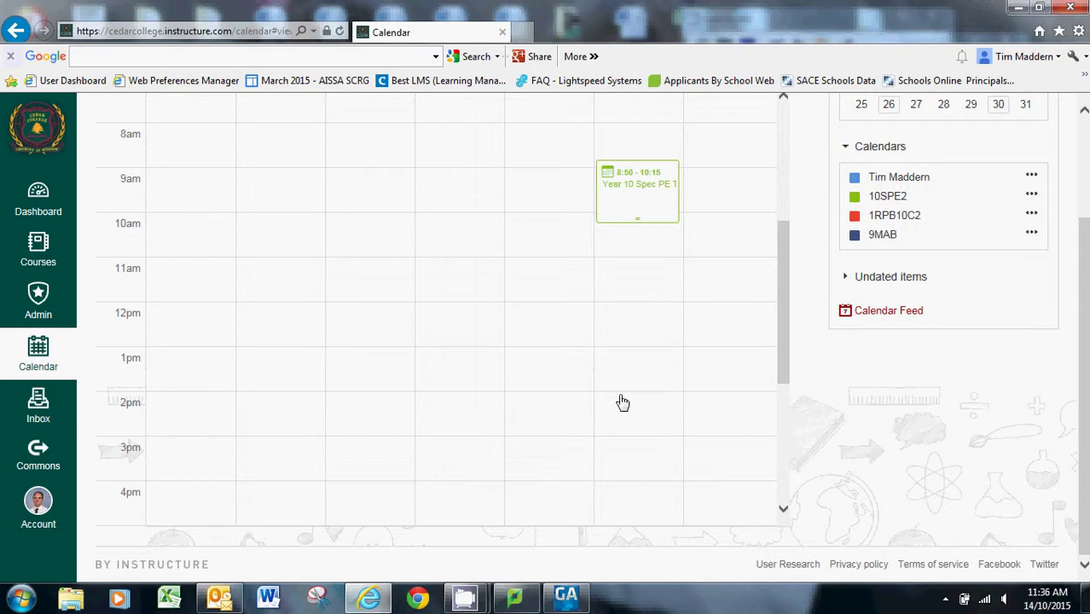
drag(1081, 360, 1085, 249)
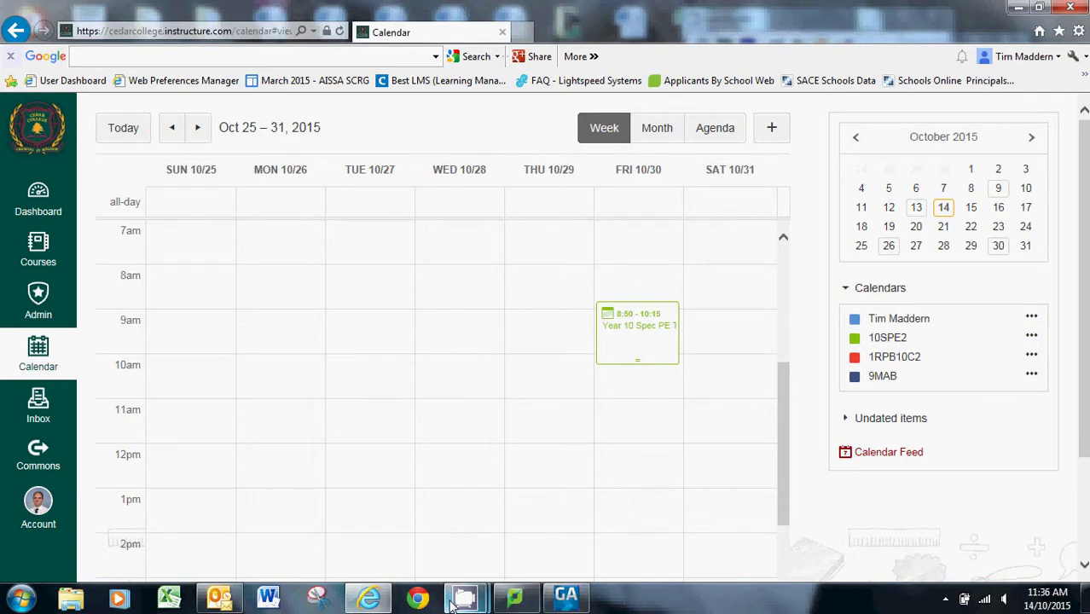
mouse_move(465, 597)
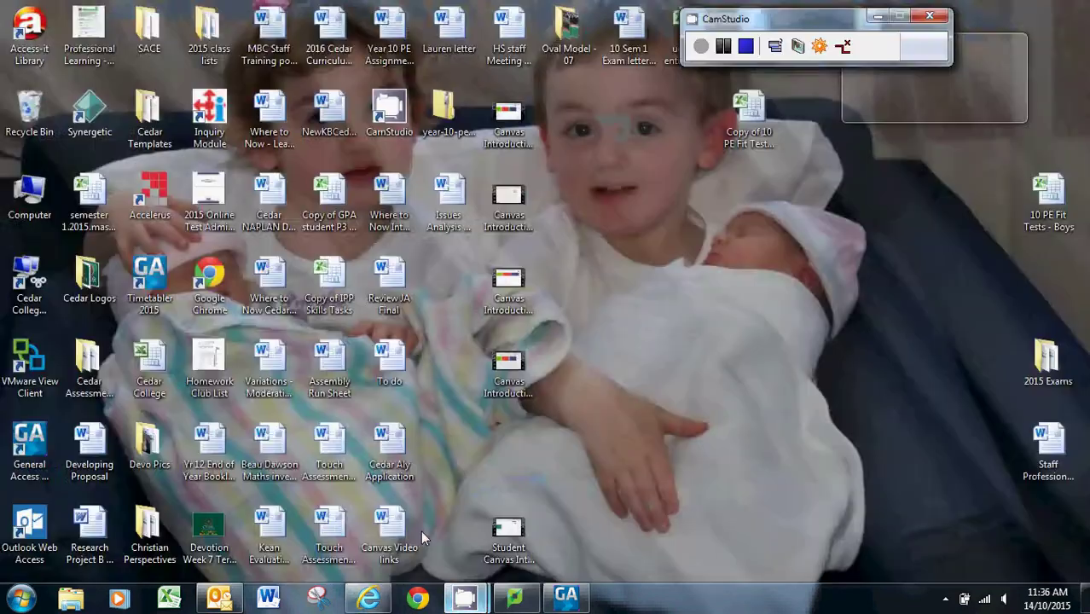
click(422, 533)
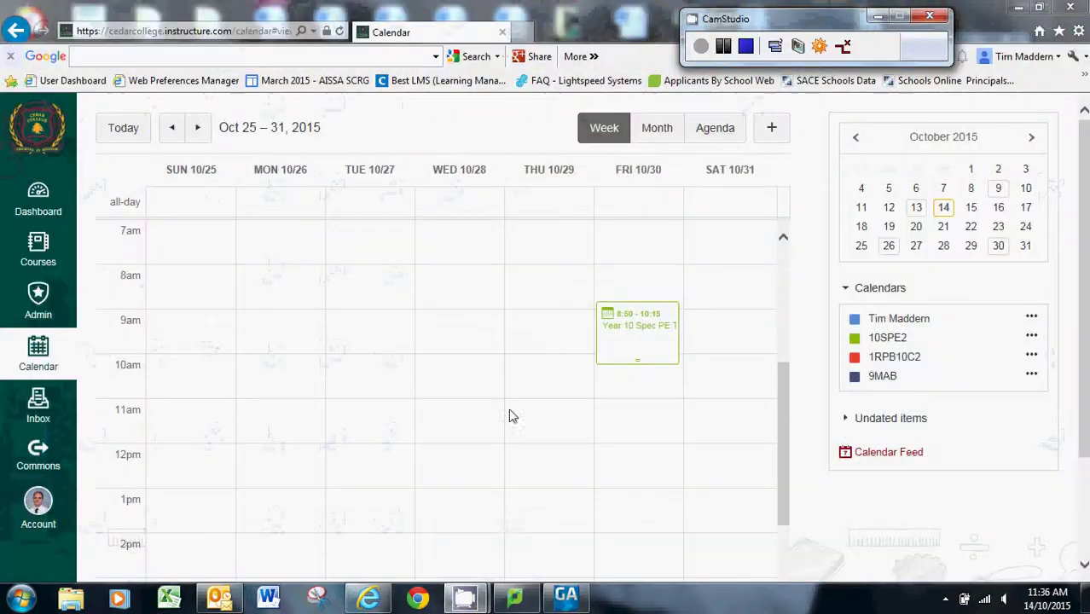